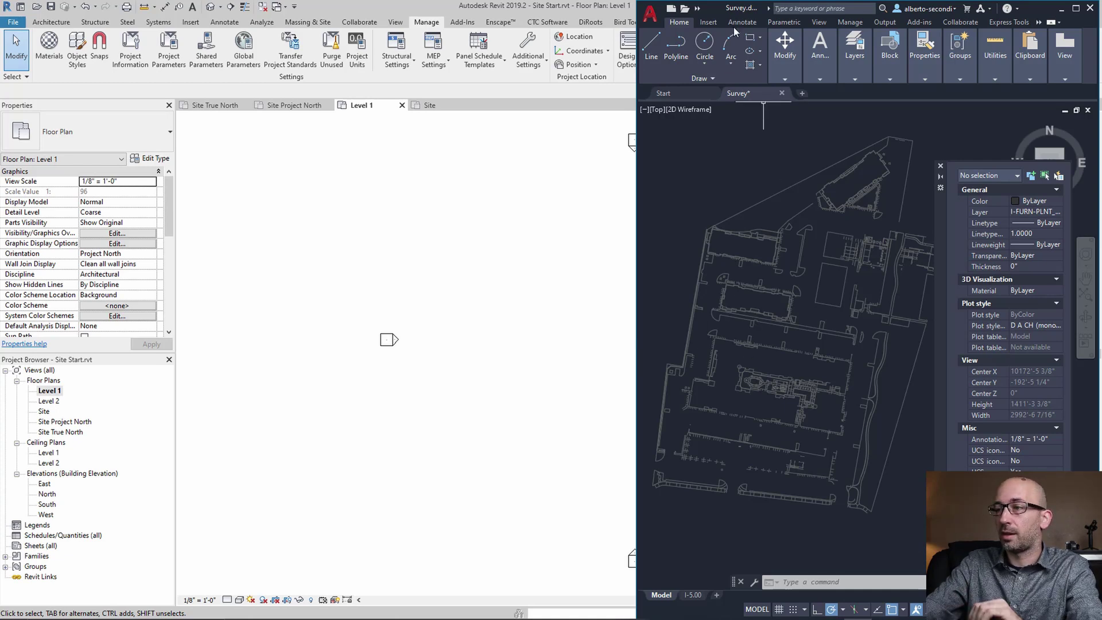
Select the survey point at the building's corner inside the circle and examine its X, Y and Z position
{"action": "scroll", "coordinate": [738, 349], "scroll_direction": "up", "scroll_amount": 10}
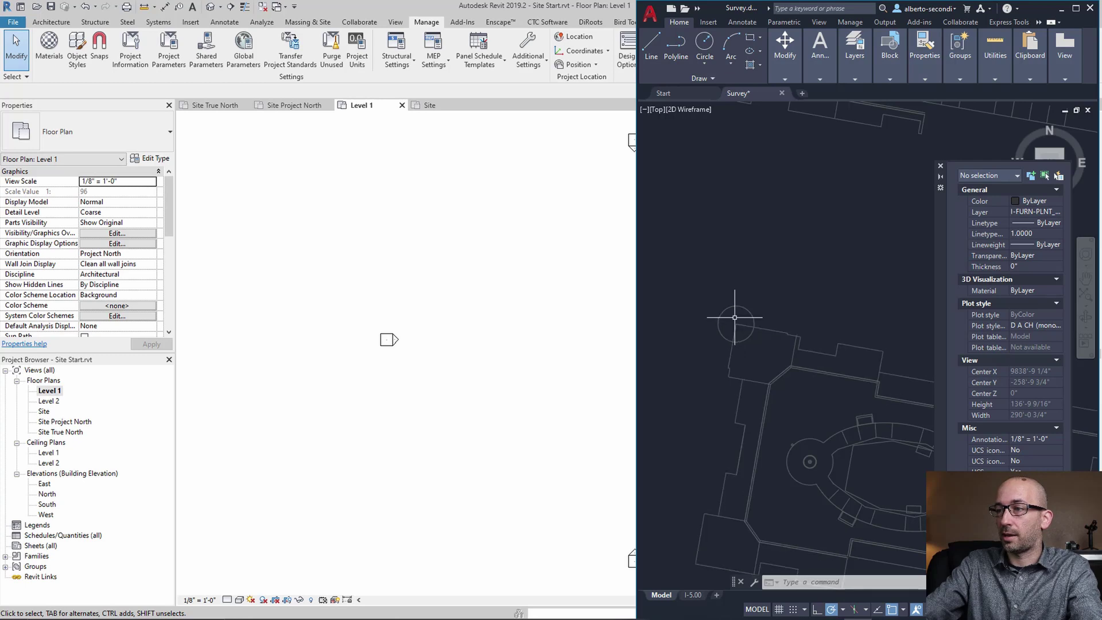
{"action": "left_click", "coordinate": [736, 325]}
{"action": "left_click", "coordinate": [736, 328]}
{"action": "scroll", "coordinate": [736, 328], "scroll_direction": "up", "scroll_amount": 5}
{"action": "scroll", "coordinate": [736, 329], "scroll_direction": "up", "scroll_amount": 2}
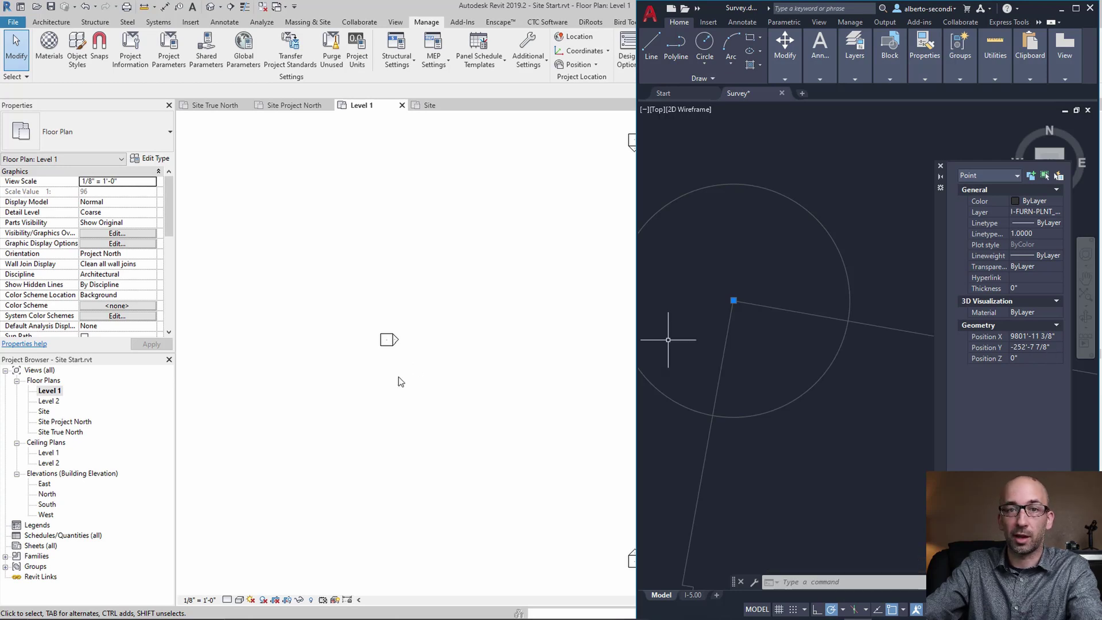
Switch to Revit, open the Site Project North floor plan and inspect the project base point's coordinates
{"action": "left_click", "coordinate": [437, 367]}
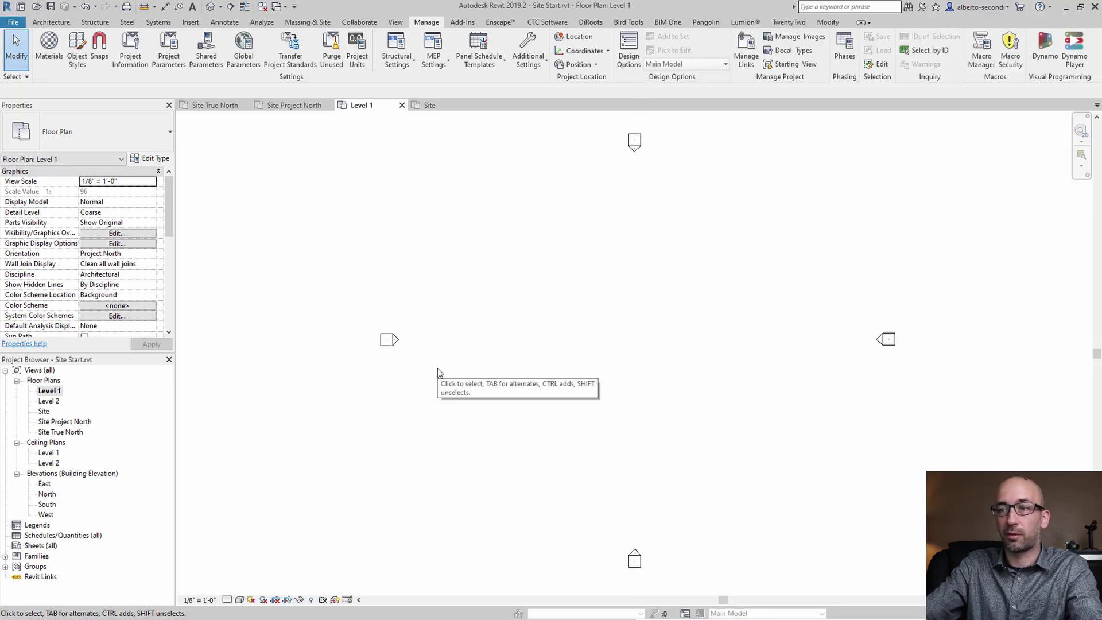
{"action": "middle_click_drag", "start_coordinate": [539, 363], "coordinate": [511, 375]}
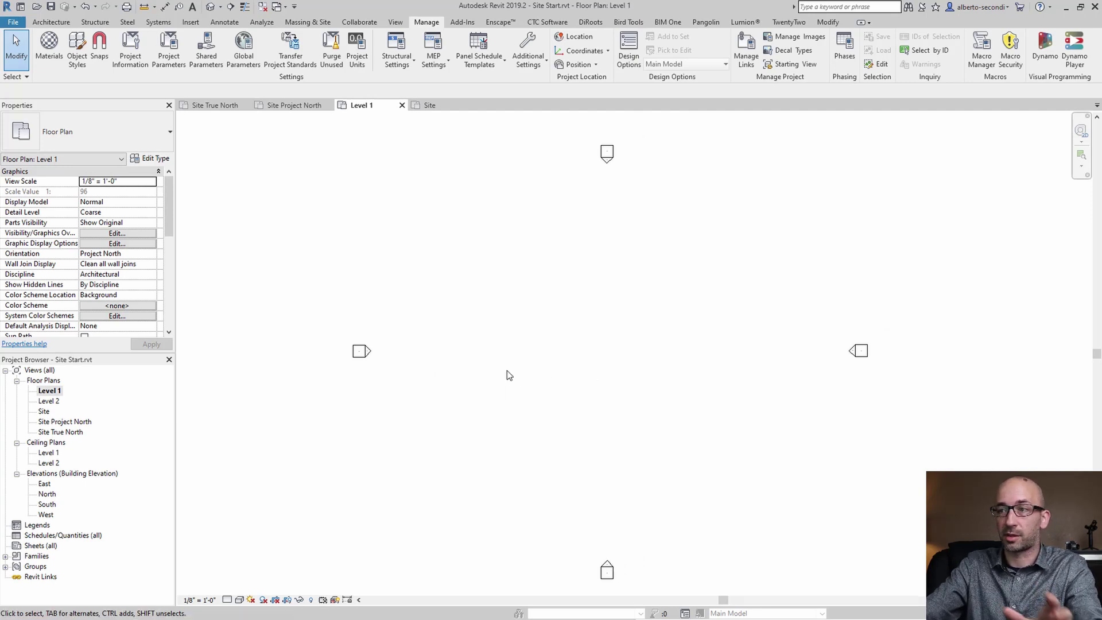
{"action": "double_click", "coordinate": [64, 422]}
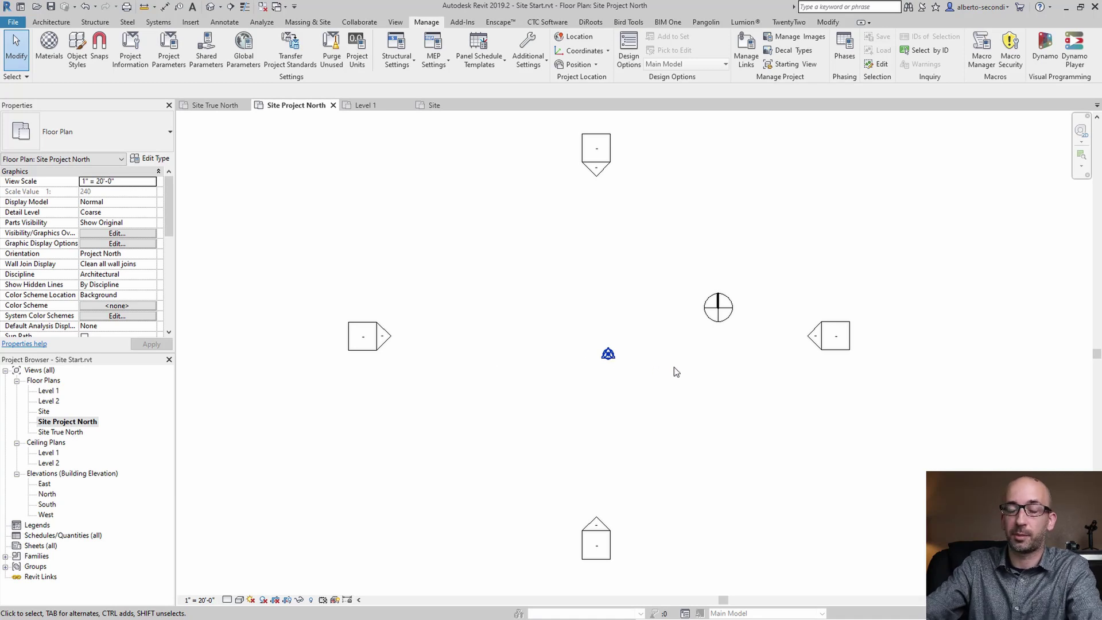
{"action": "left_click", "coordinate": [609, 355]}
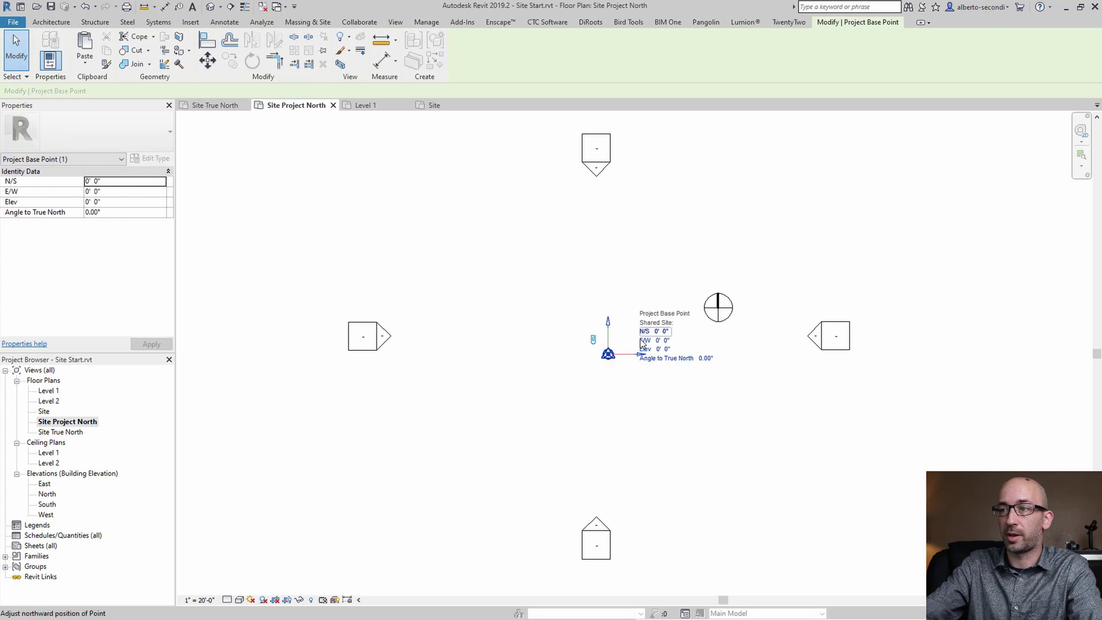
{"action": "left_click", "coordinate": [600, 391]}
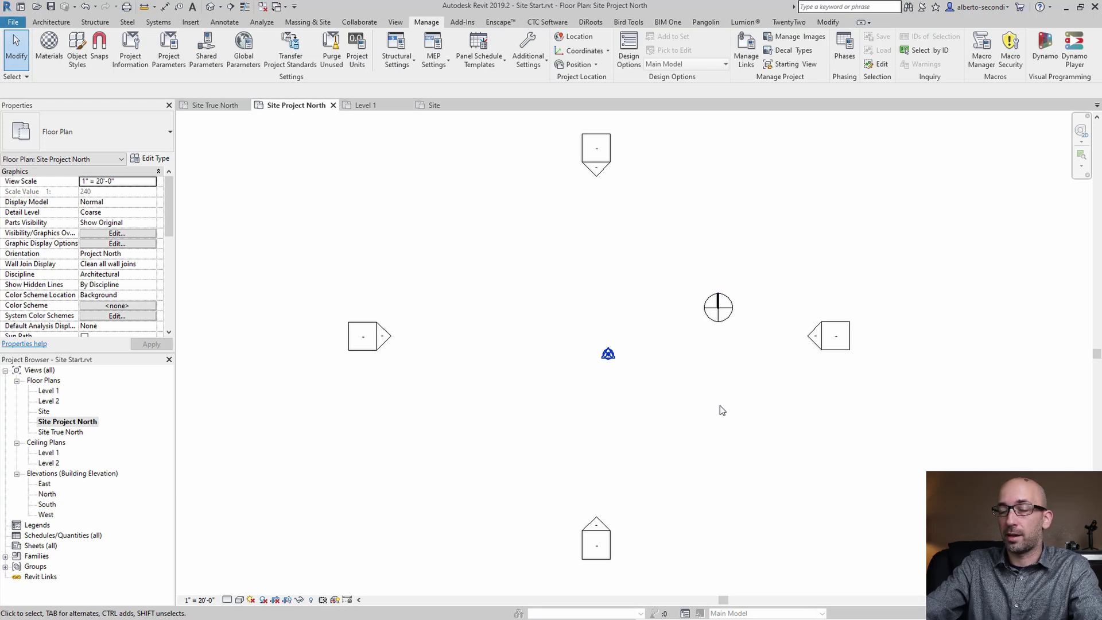
Compare the Orientation property of the Site True North and Site Project North floor plans
{"action": "left_click", "coordinate": [69, 433]}
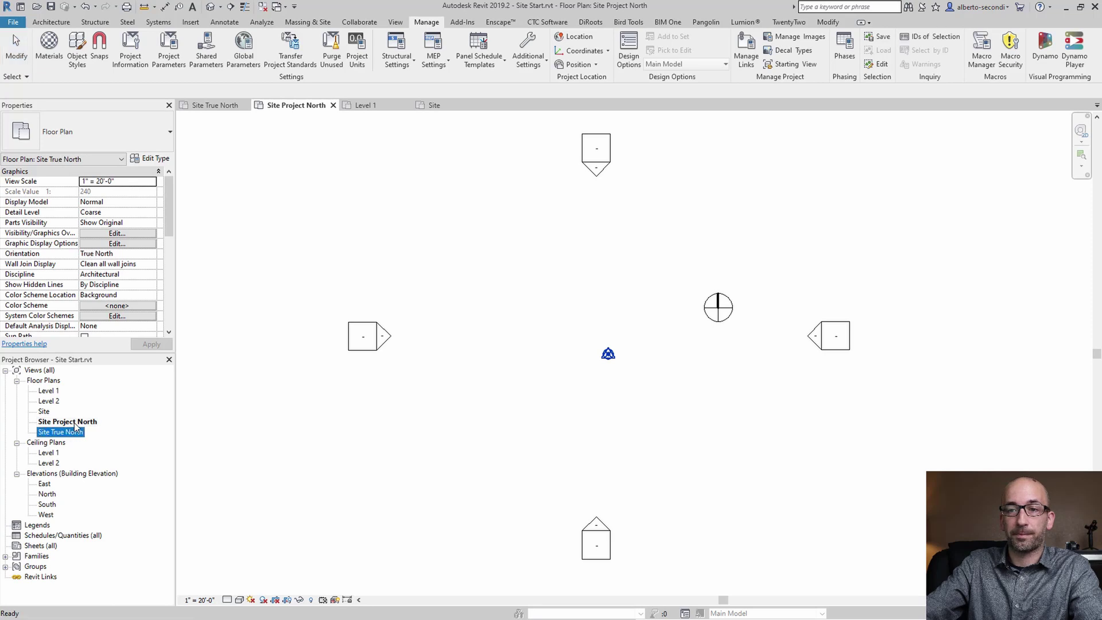
{"action": "left_click", "coordinate": [74, 422]}
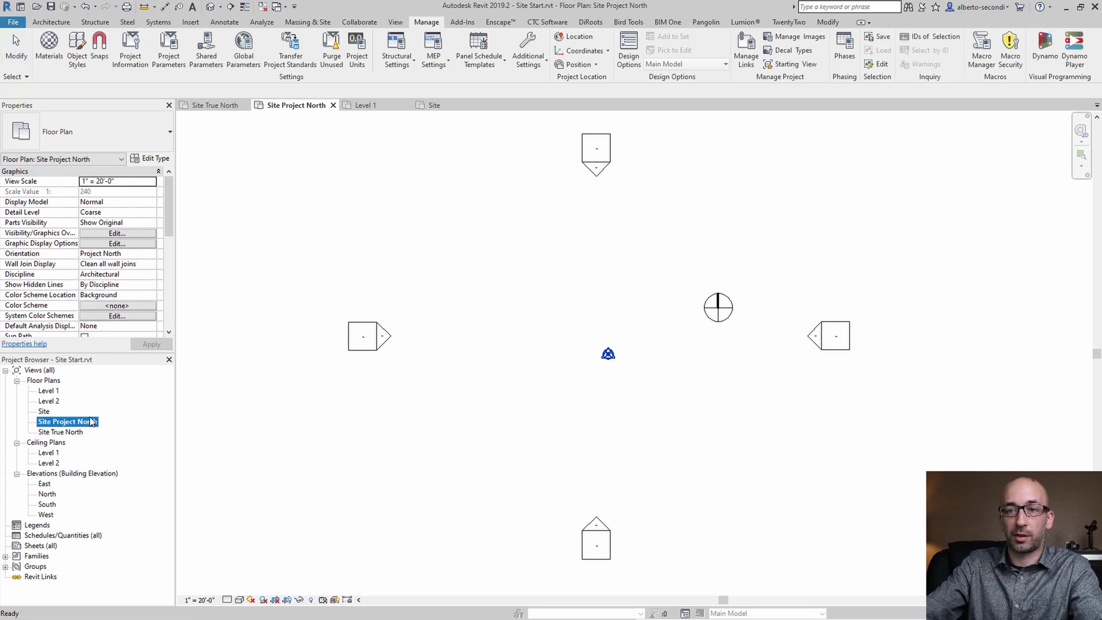
{"action": "left_click", "coordinate": [60, 432]}
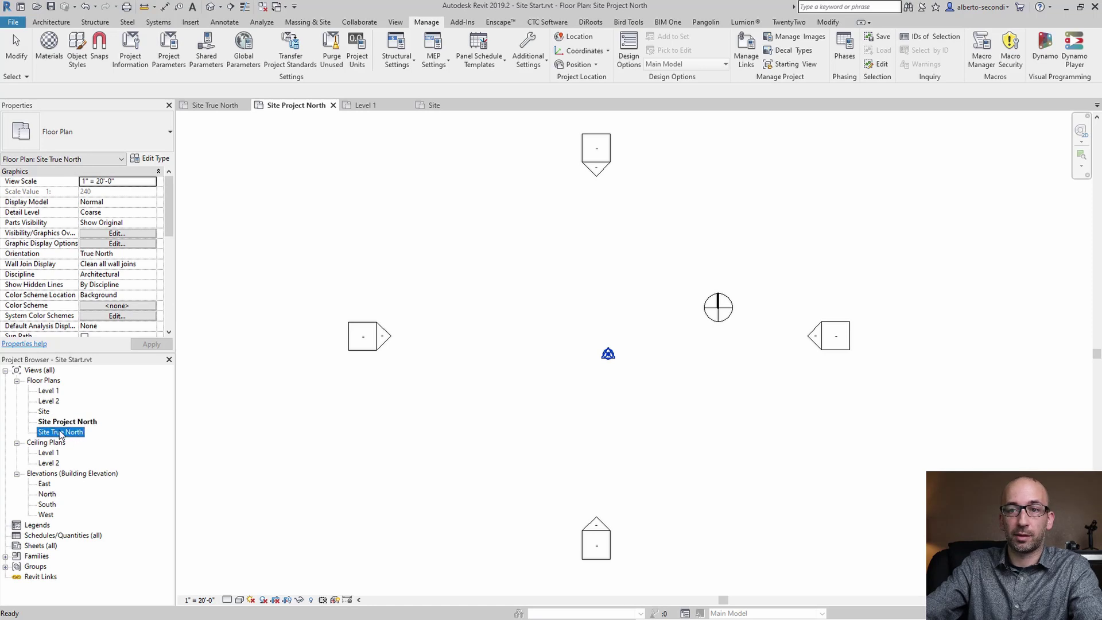
{"action": "left_click", "coordinate": [128, 254]}
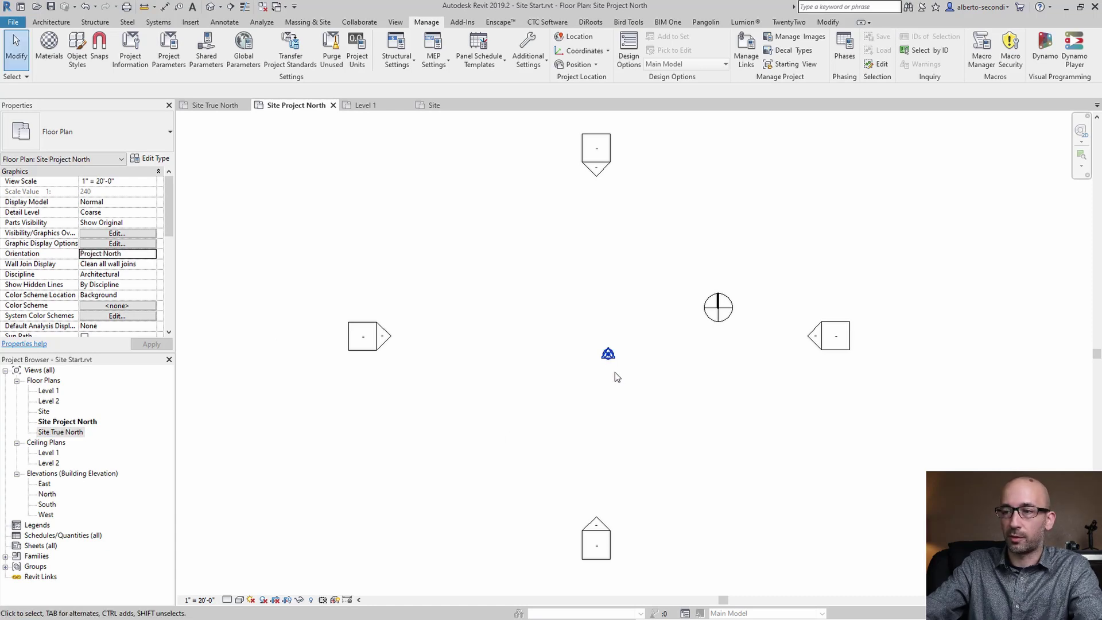
Check the visibility of Project Base Point and Survey Point under the Site category in the Site Project North view's graphic overrides
{"action": "key", "text": "v"}
{"action": "key", "text": "g"}
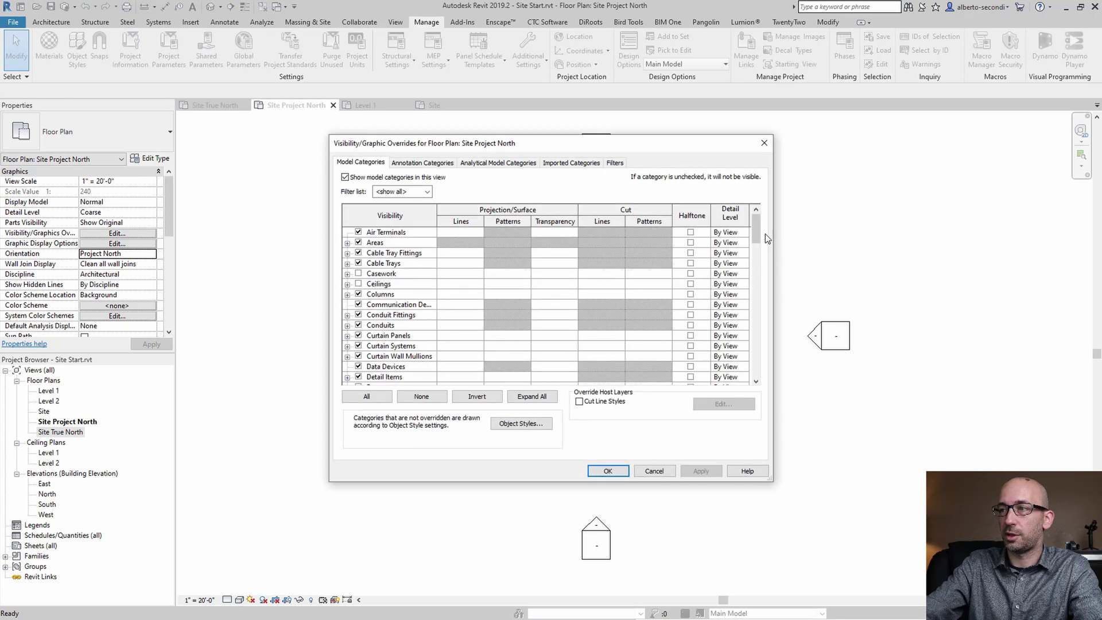
{"action": "left_click_drag", "start_coordinate": [752, 242], "coordinate": [751, 323]}
{"action": "left_click", "coordinate": [379, 314]}
{"action": "scroll", "coordinate": [395, 341], "scroll_direction": "down", "scroll_amount": 2}
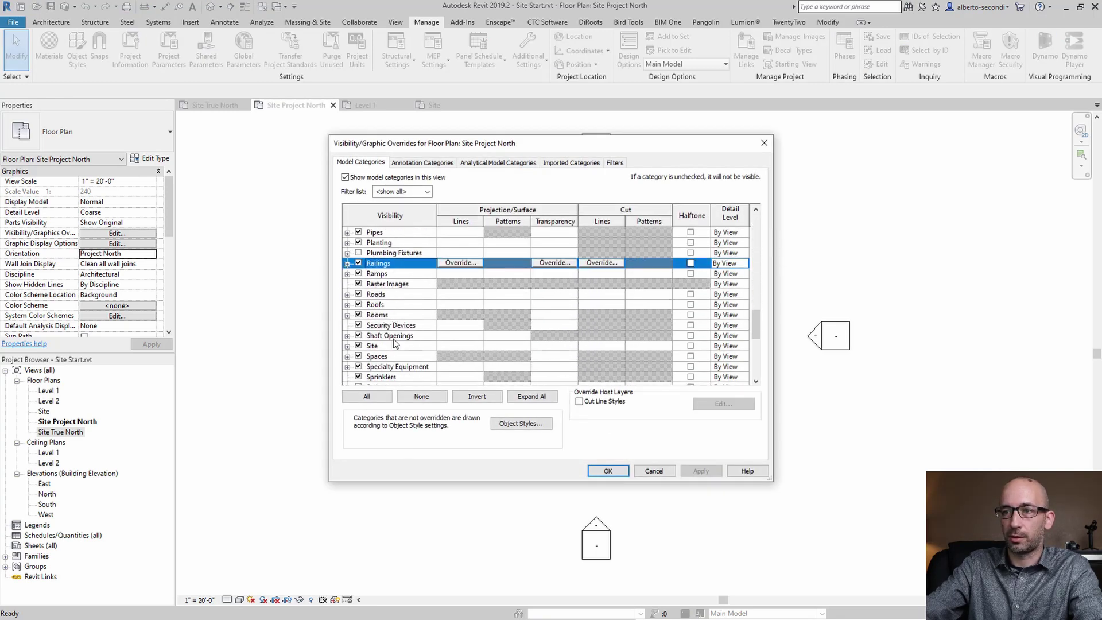
{"action": "left_click", "coordinate": [348, 345]}
{"action": "left_click", "coordinate": [347, 345]}
{"action": "scroll", "coordinate": [370, 333], "scroll_direction": "down", "scroll_amount": 2}
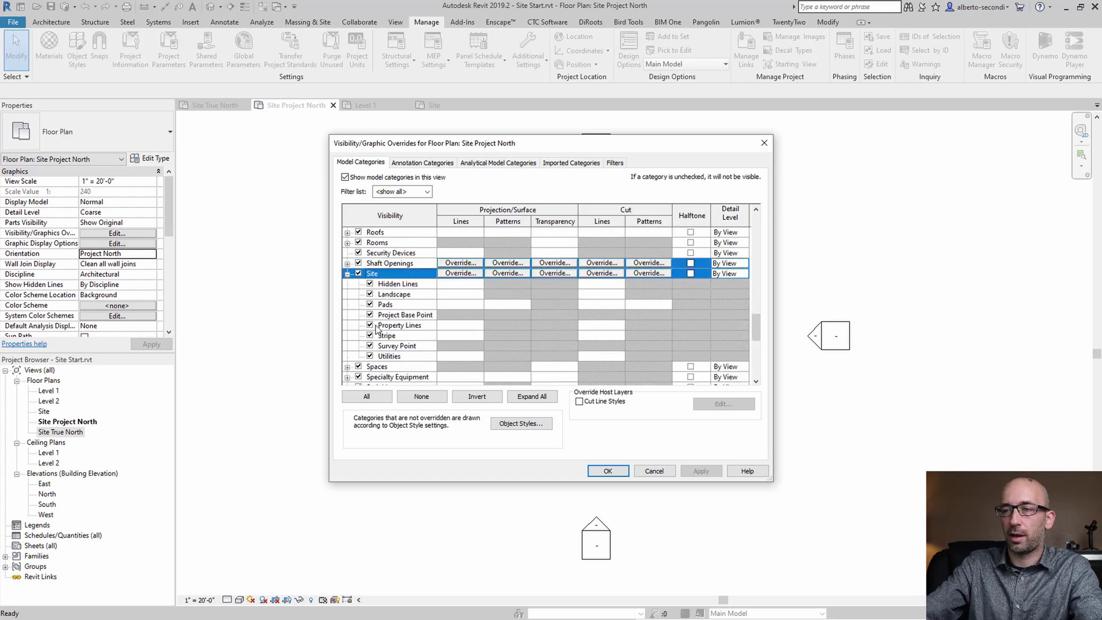
{"action": "scroll", "coordinate": [376, 329], "scroll_direction": "down", "scroll_amount": 1}
{"action": "left_click", "coordinate": [411, 305]}
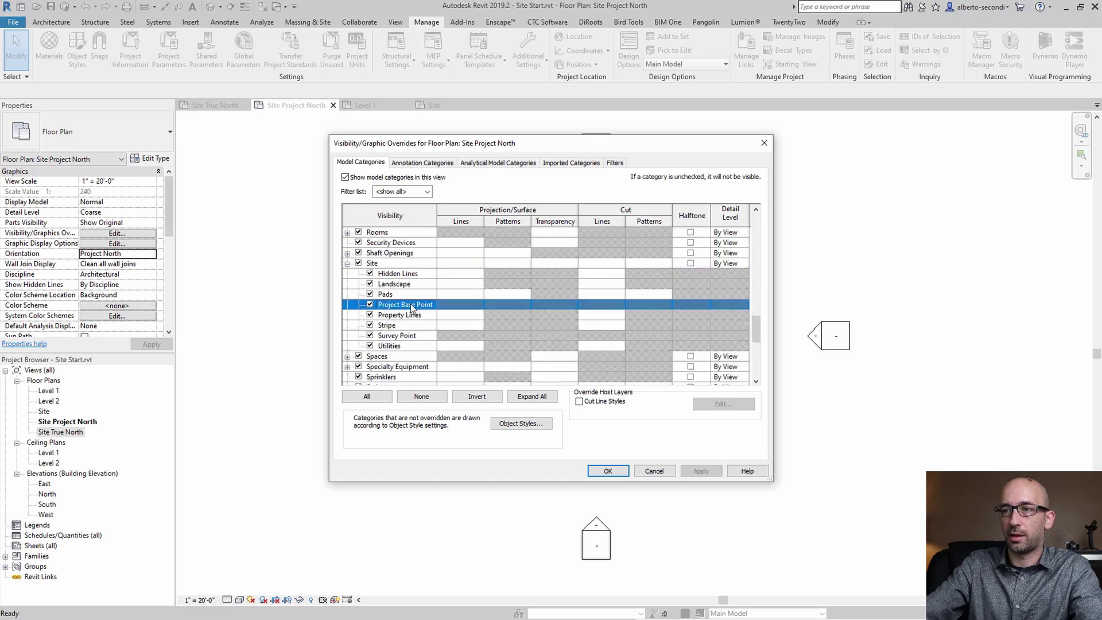
{"action": "left_click", "coordinate": [411, 336], "text": "ctrl"}
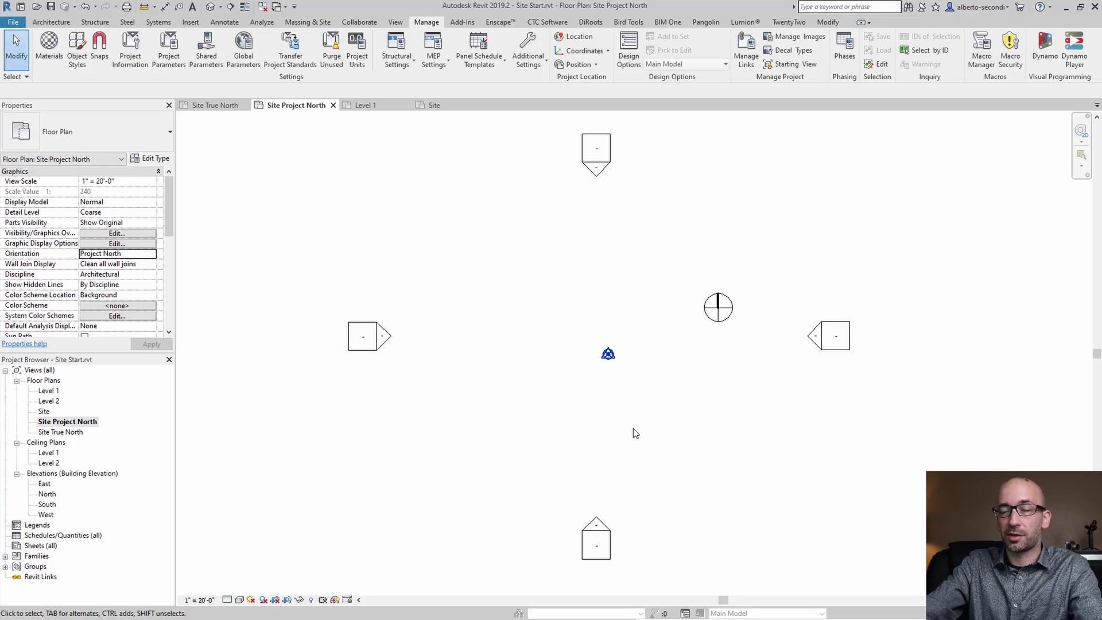
Link the CAD file Survey.dwg with Manual - Center positioning at Level 1 and place it around the base point
{"action": "left_click", "coordinate": [191, 22]}
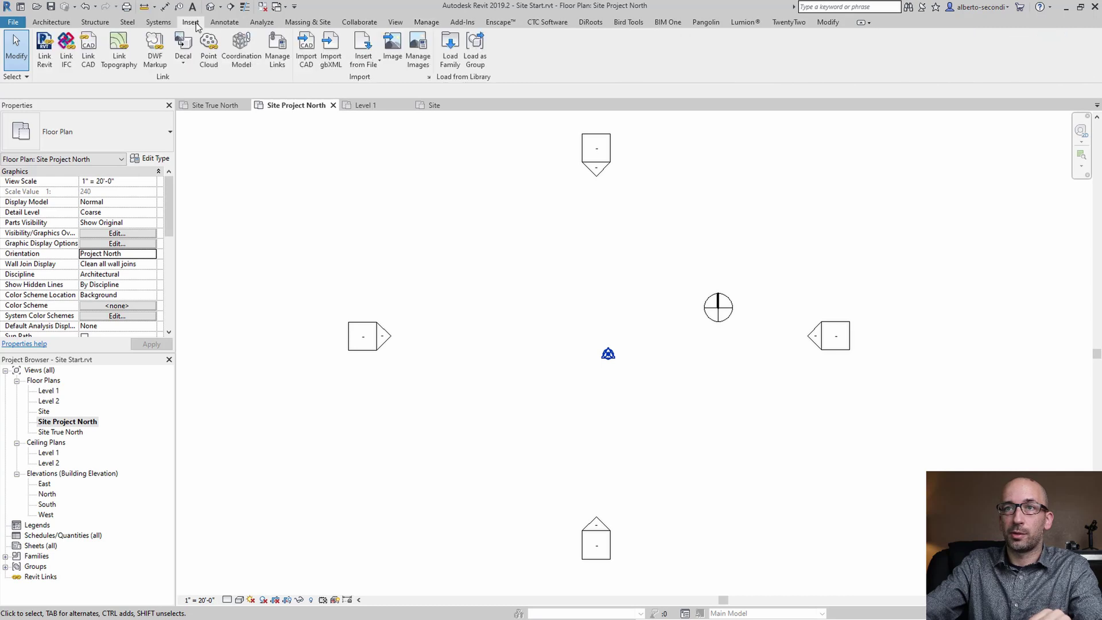
{"action": "left_click", "coordinate": [87, 61]}
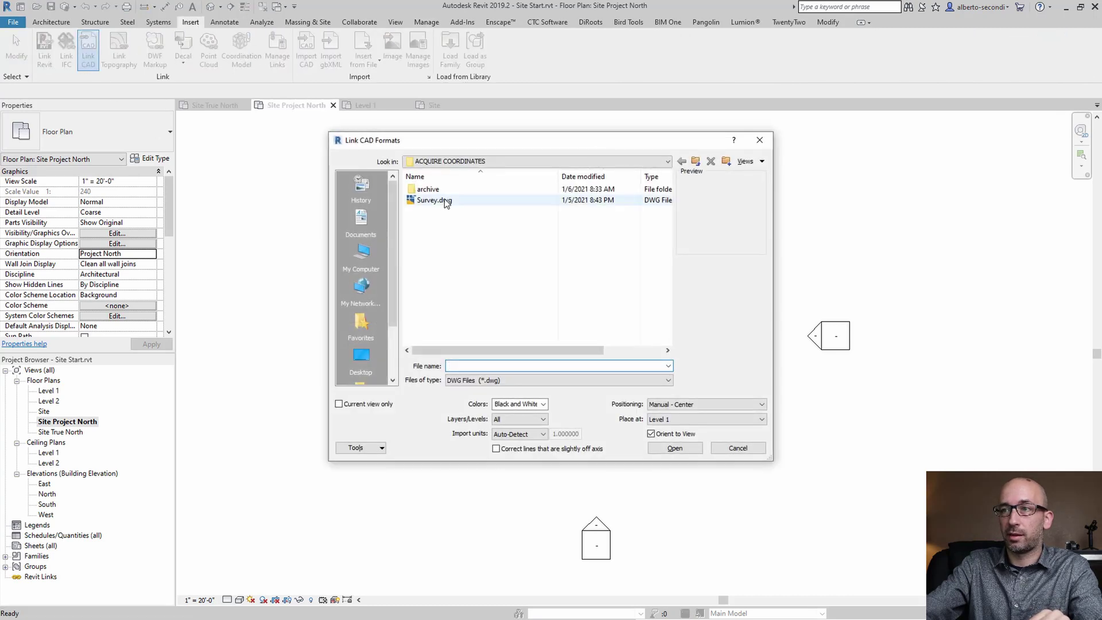
{"action": "left_click", "coordinate": [440, 199]}
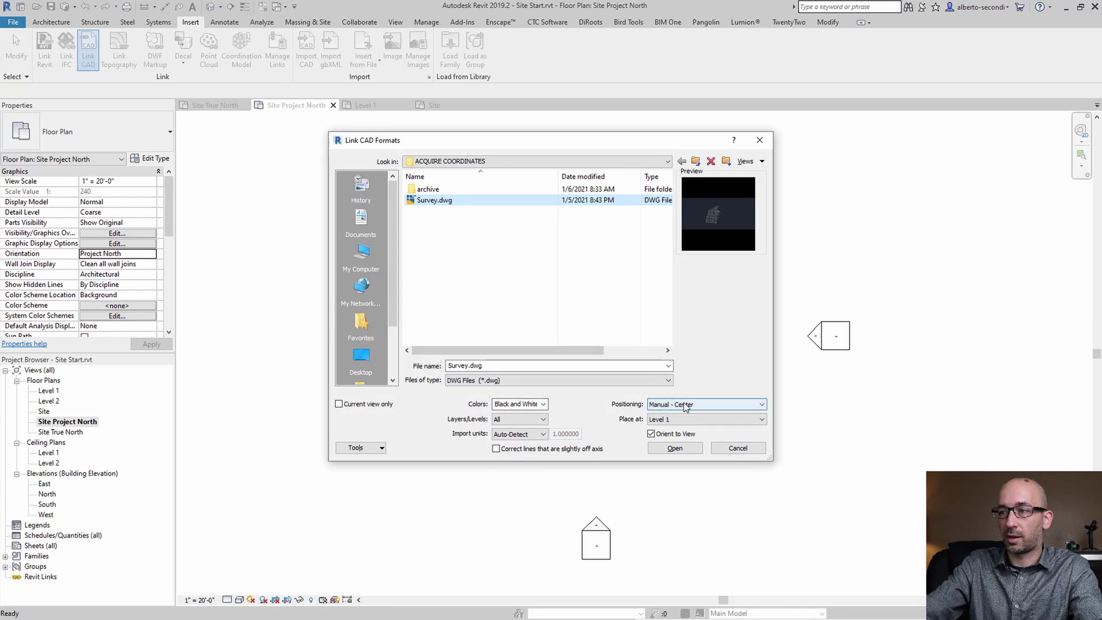
{"action": "left_click", "coordinate": [701, 405]}
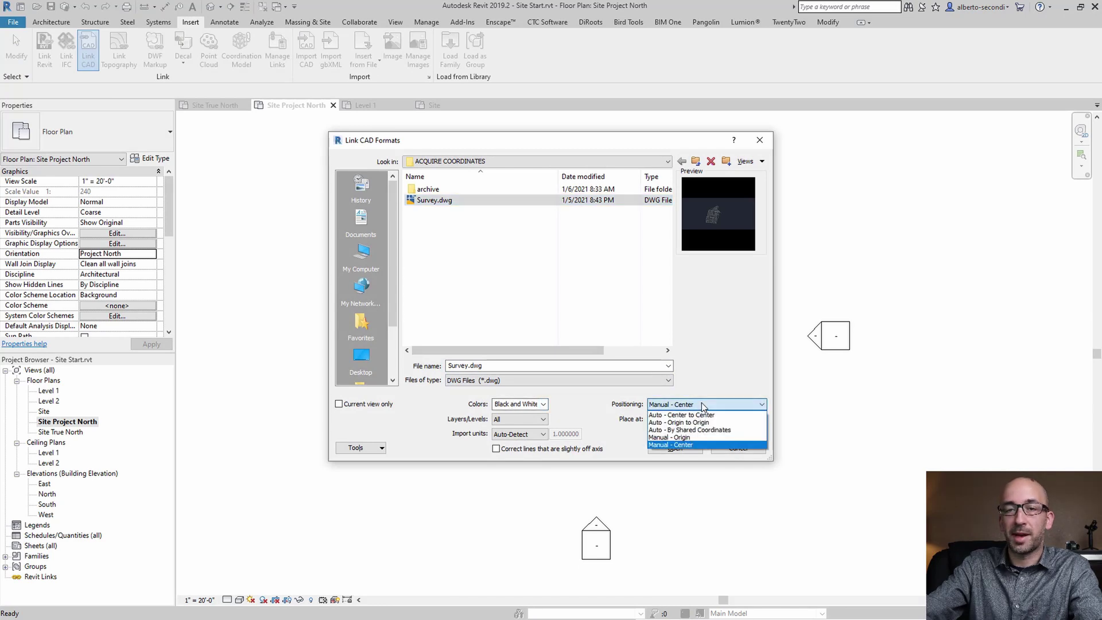
{"action": "left_click", "coordinate": [677, 444]}
{"action": "left_click", "coordinate": [677, 449]}
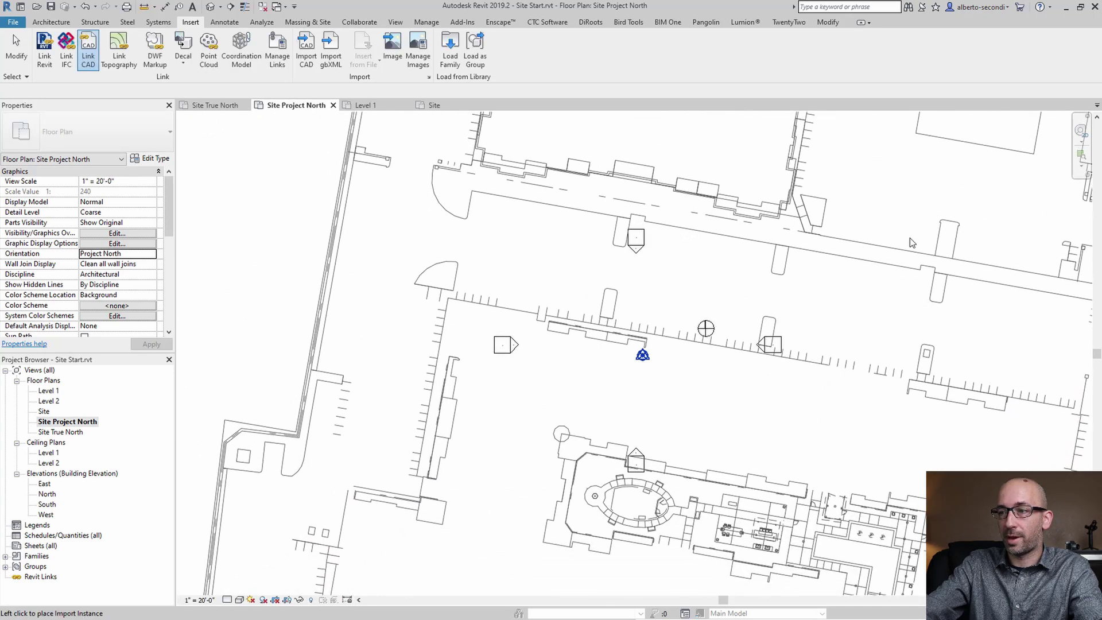
{"action": "left_click", "coordinate": [909, 236]}
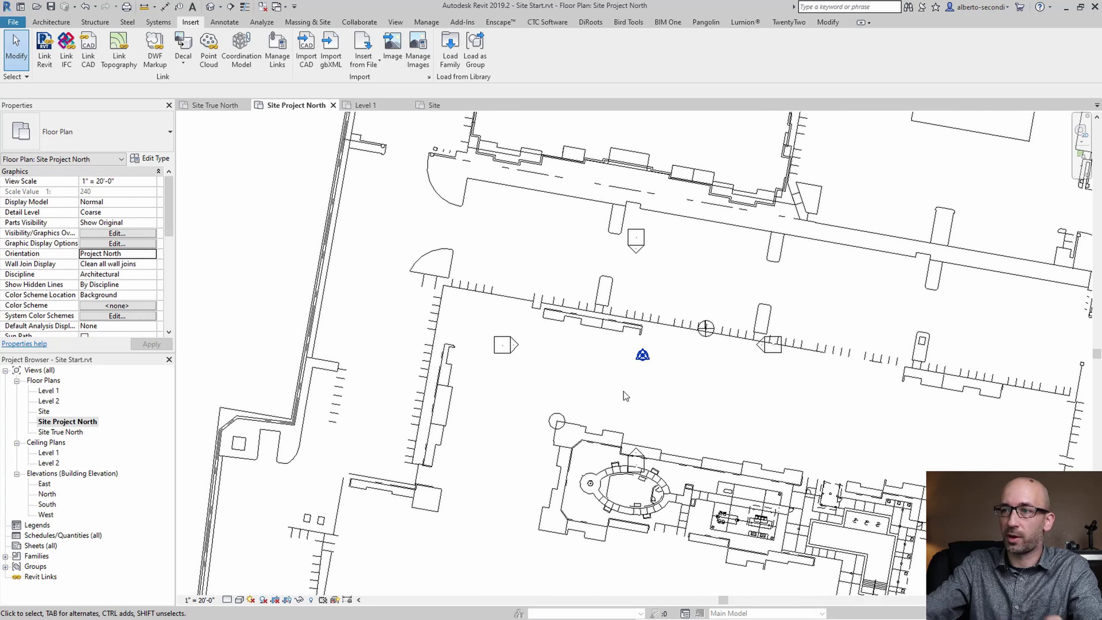
Move the linked survey so the building corner at the circle's centre lands on the project base point
{"action": "left_click", "coordinate": [560, 416]}
{"action": "scroll", "coordinate": [565, 434], "scroll_direction": "up", "scroll_amount": 2}
{"action": "scroll", "coordinate": [576, 413], "scroll_direction": "up", "scroll_amount": 2}
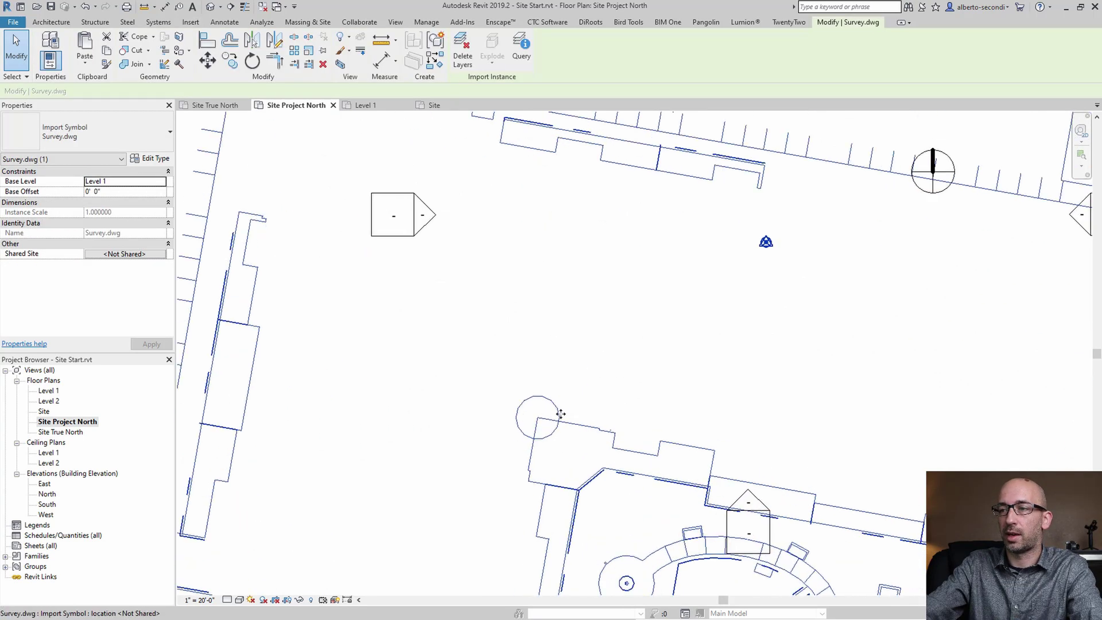
{"action": "left_click", "coordinate": [208, 60]}
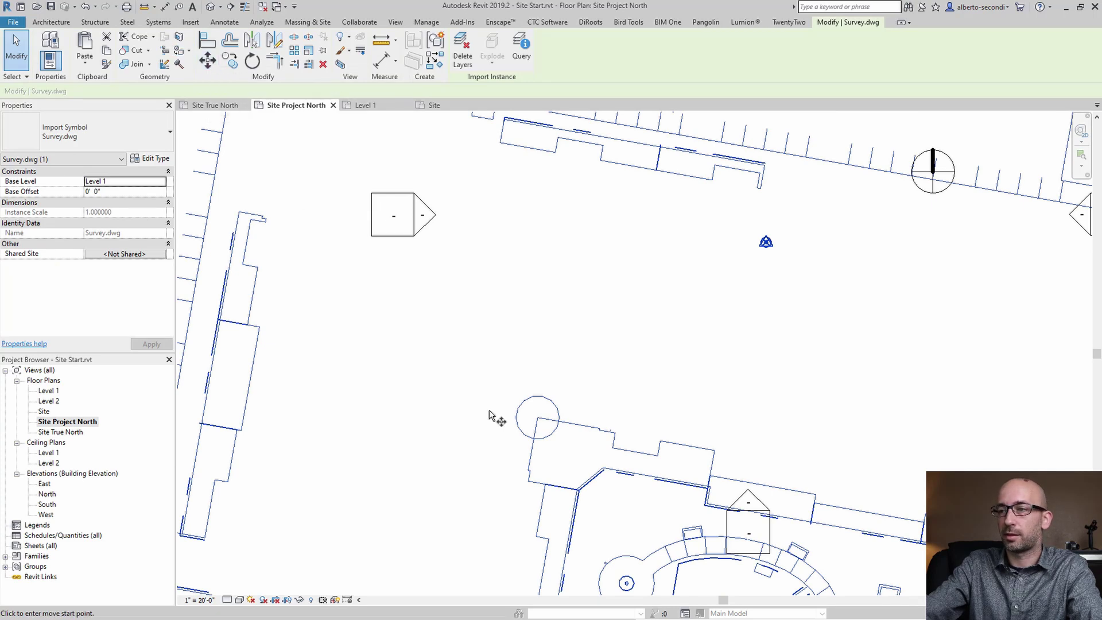
{"action": "left_click", "coordinate": [537, 417]}
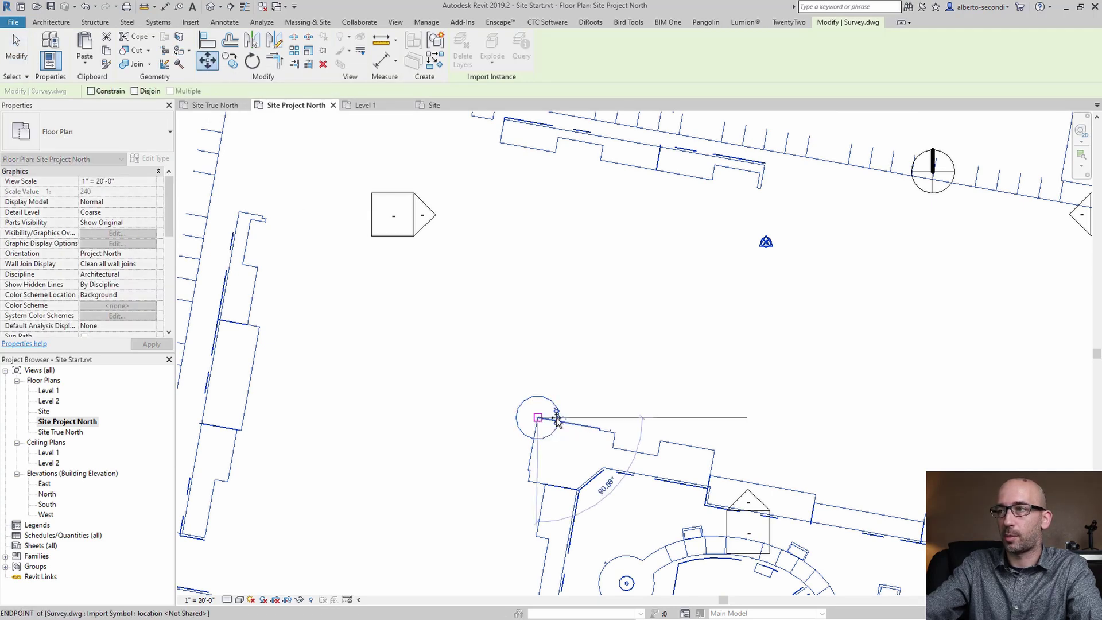
{"action": "scroll", "coordinate": [767, 246], "scroll_direction": "up", "scroll_amount": 4}
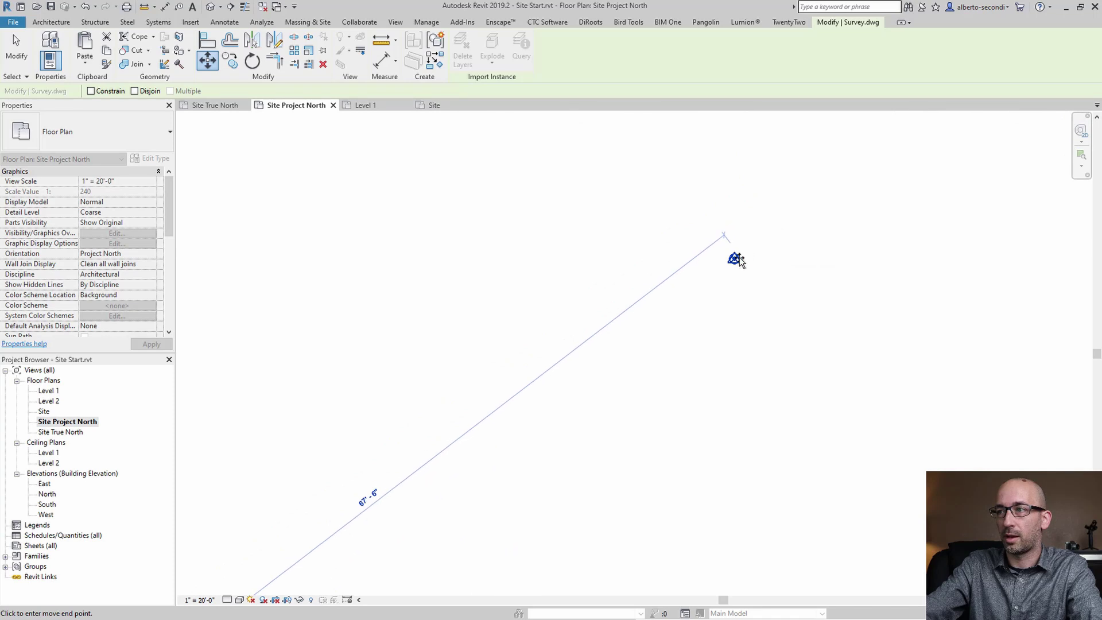
{"action": "left_click", "coordinate": [734, 257]}
{"action": "left_click", "coordinate": [396, 369]}
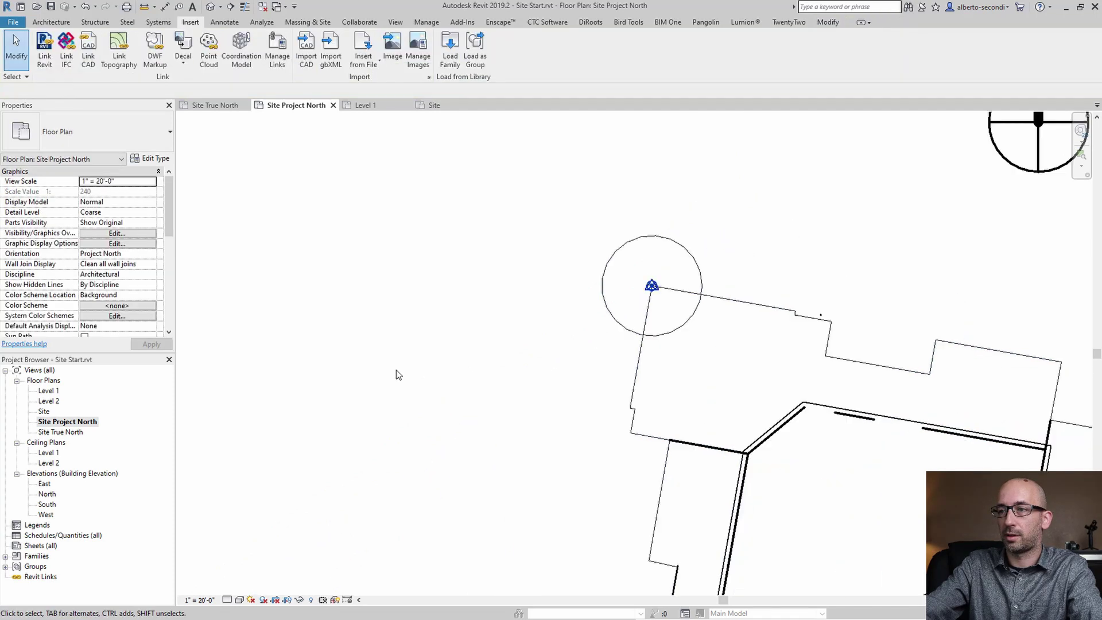
{"action": "scroll", "coordinate": [396, 369], "scroll_direction": "down", "scroll_amount": 3}
{"action": "middle_click_drag", "start_coordinate": [493, 383], "coordinate": [473, 450]}
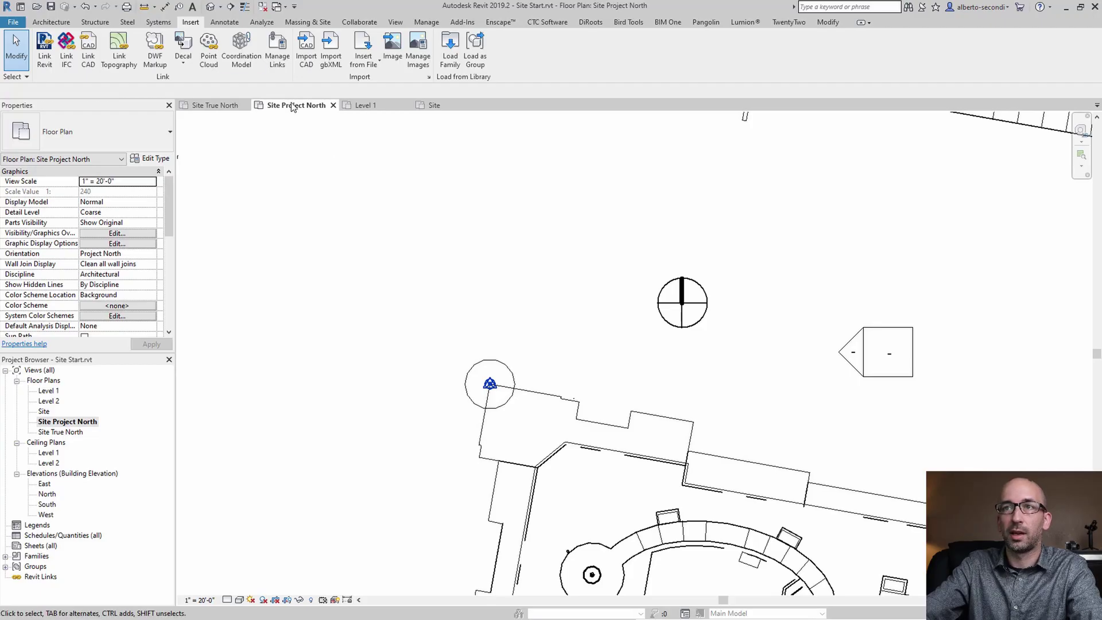
Draw a Thin Lines detail line about 12'-7" long from the project base point down the building's edge to the first jog
{"action": "left_click", "coordinate": [223, 23]}
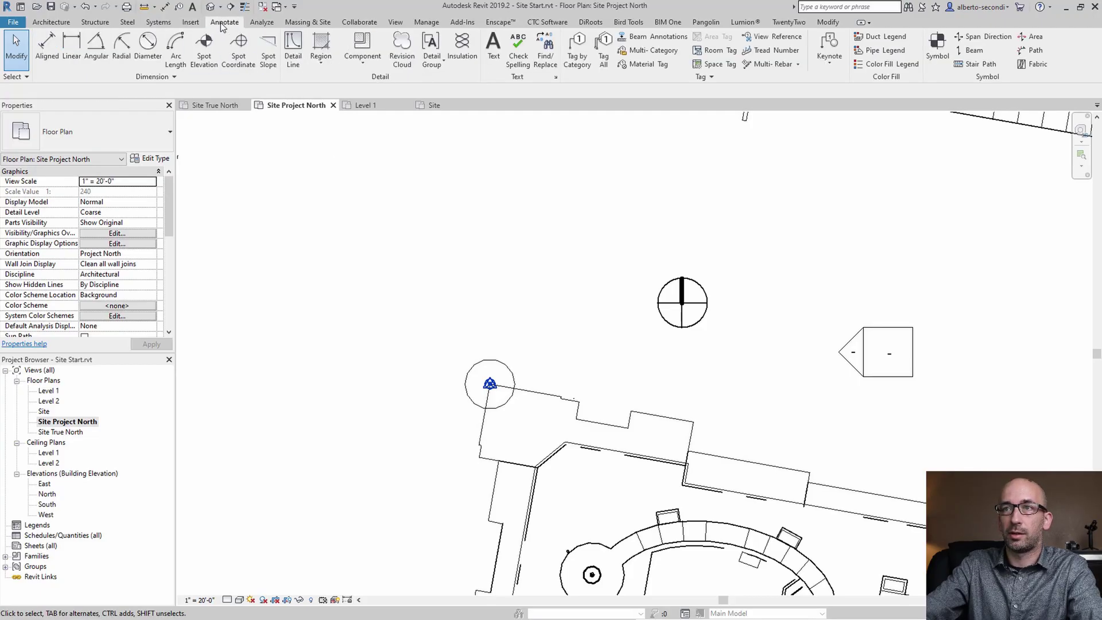
{"action": "left_click", "coordinate": [292, 49]}
{"action": "scroll", "coordinate": [496, 403], "scroll_direction": "up", "scroll_amount": 3}
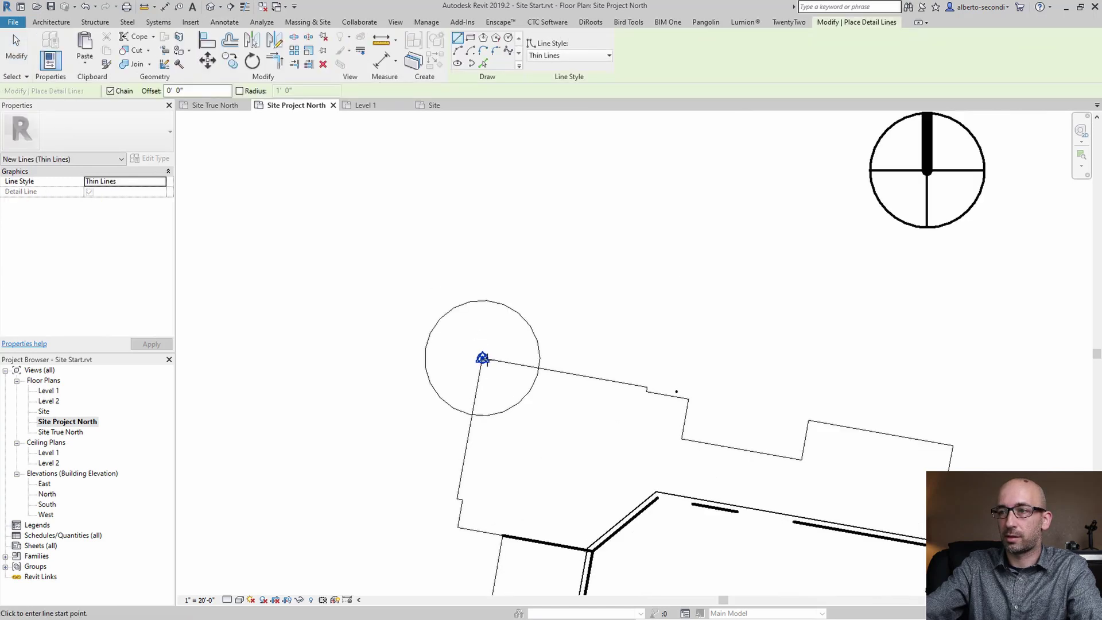
{"action": "left_click", "coordinate": [482, 358]}
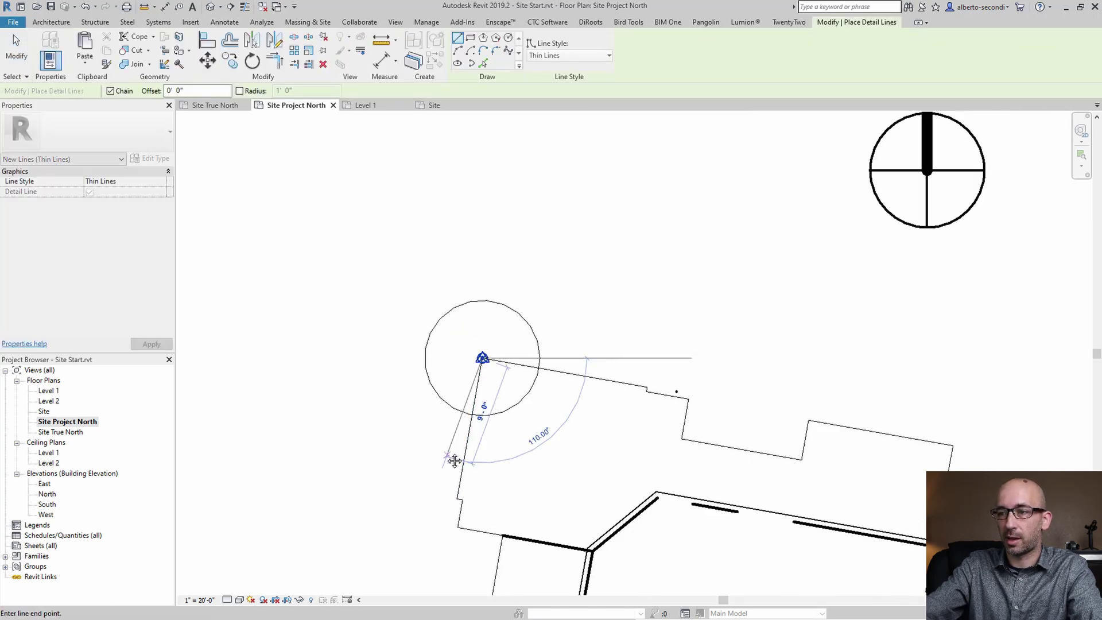
{"action": "scroll", "coordinate": [499, 382], "scroll_direction": "up", "scroll_amount": 4}
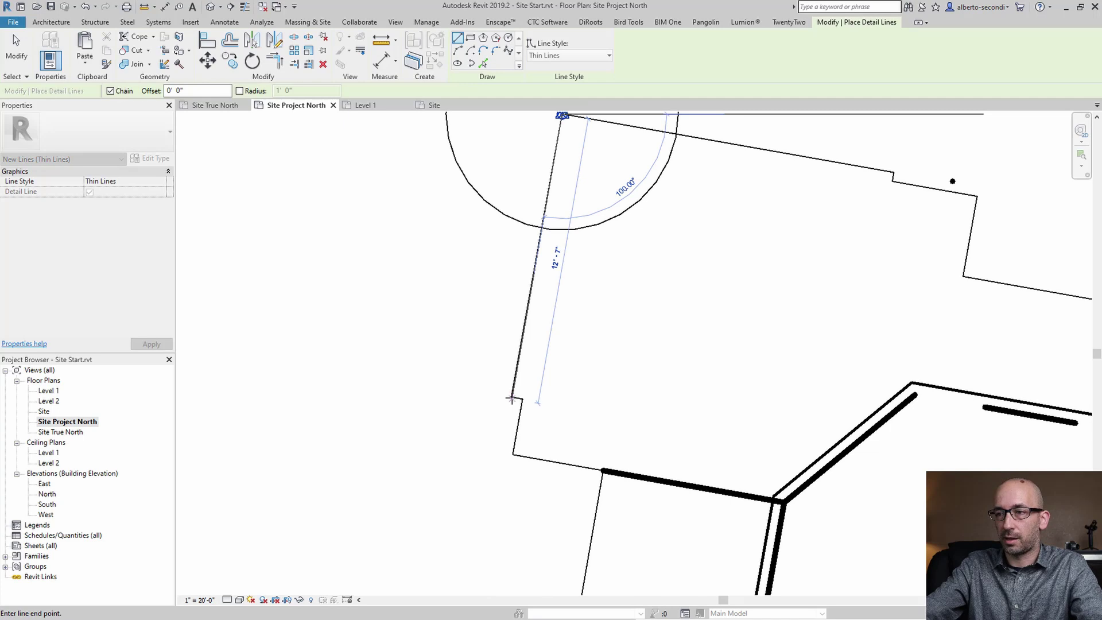
{"action": "scroll", "coordinate": [510, 394], "scroll_direction": "up", "scroll_amount": 3}
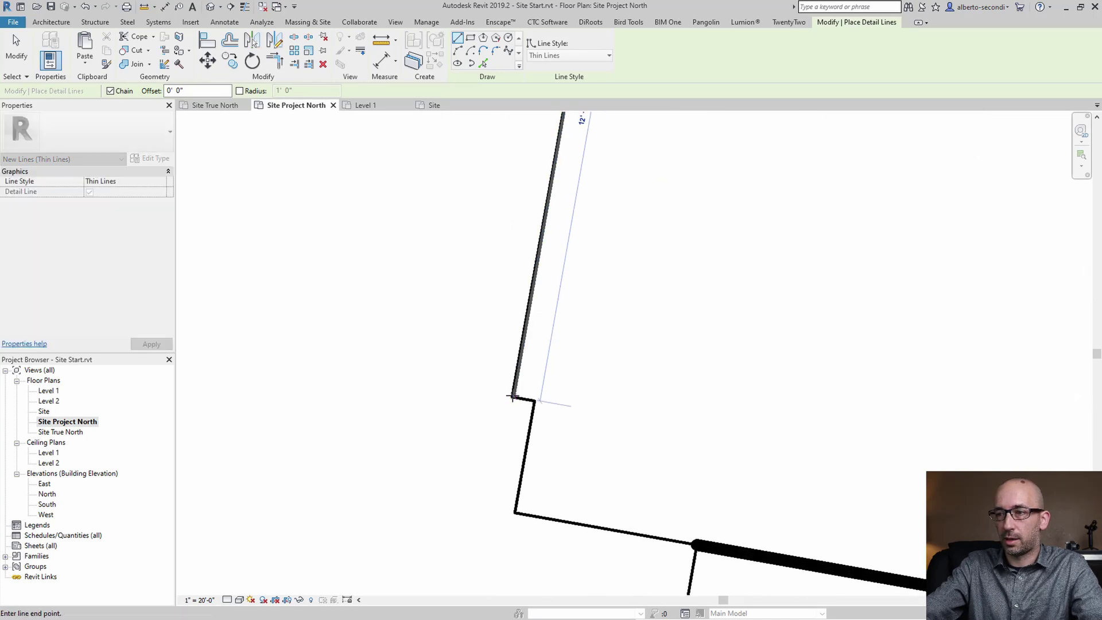
{"action": "scroll", "coordinate": [510, 396], "scroll_direction": "up", "scroll_amount": 3}
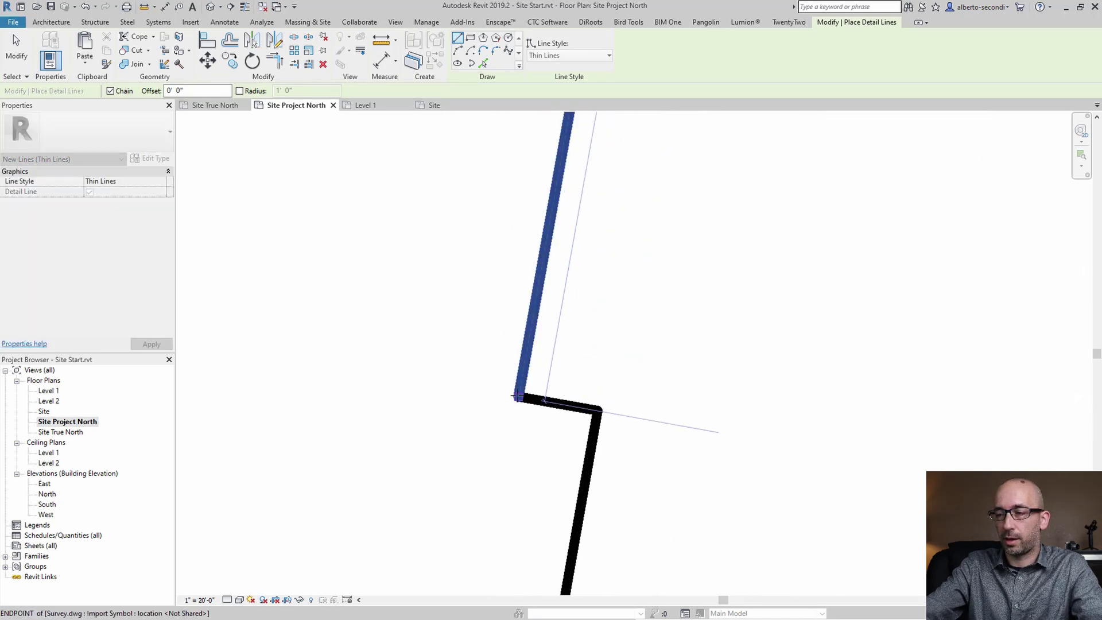
{"action": "left_click", "coordinate": [503, 386]}
{"action": "key", "text": "Escape"}
{"action": "key", "text": "Escape"}
{"action": "scroll", "coordinate": [494, 362], "scroll_direction": "down", "scroll_amount": 5}
Stretch the detail line's lower end along the building edge's direction until the line is about 20'-4" long
{"action": "left_click", "coordinate": [499, 348]}
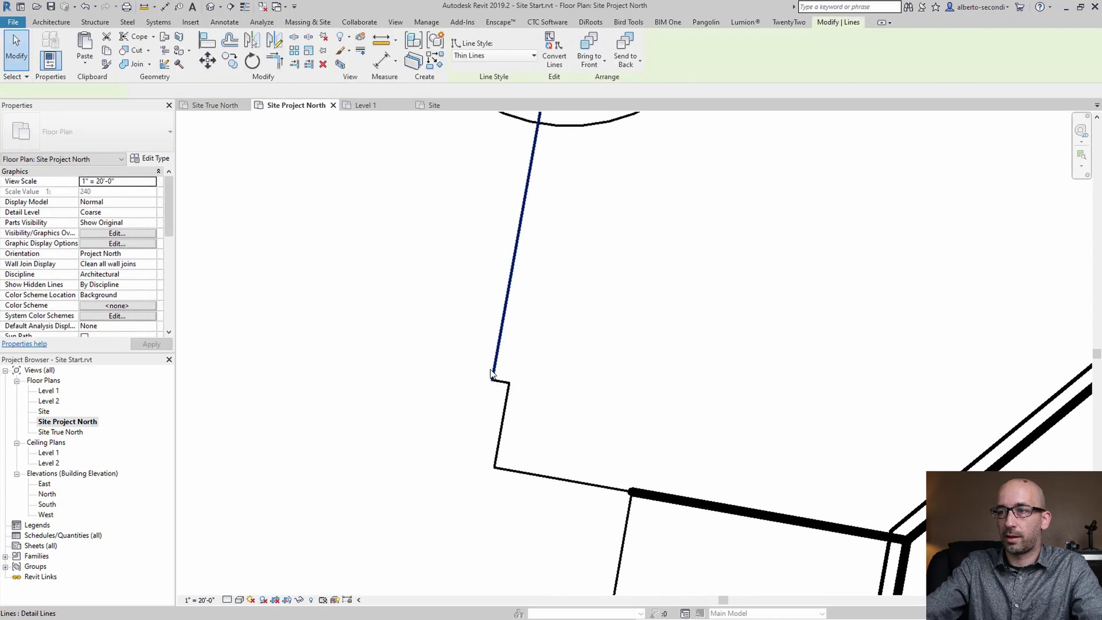
{"action": "left_click_drag", "start_coordinate": [494, 367], "coordinate": [467, 521]}
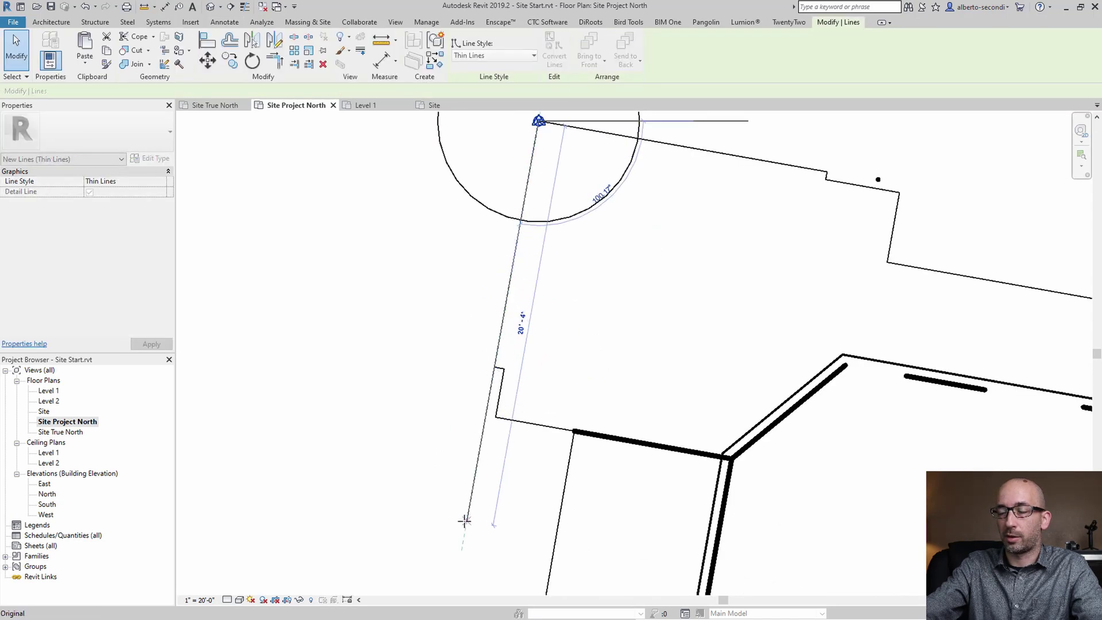
{"action": "key", "text": "Escape"}
{"action": "scroll", "coordinate": [470, 497], "scroll_direction": "down", "scroll_amount": 5}
{"action": "scroll", "coordinate": [474, 467], "scroll_direction": "down", "scroll_amount": 2}
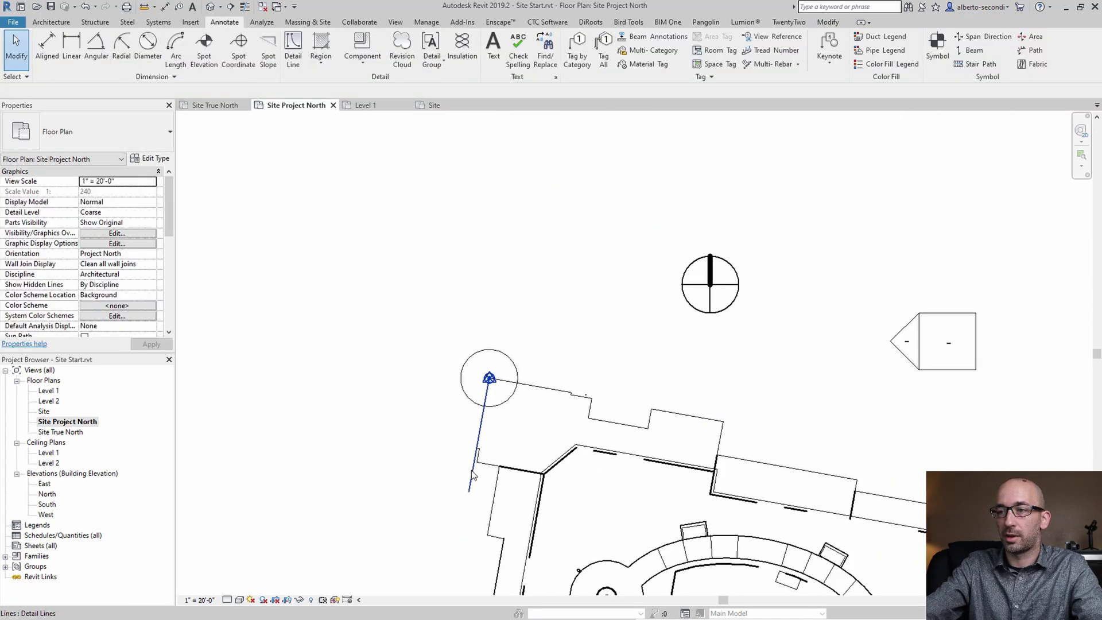
{"action": "scroll", "coordinate": [466, 459], "scroll_direction": "down", "scroll_amount": 3}
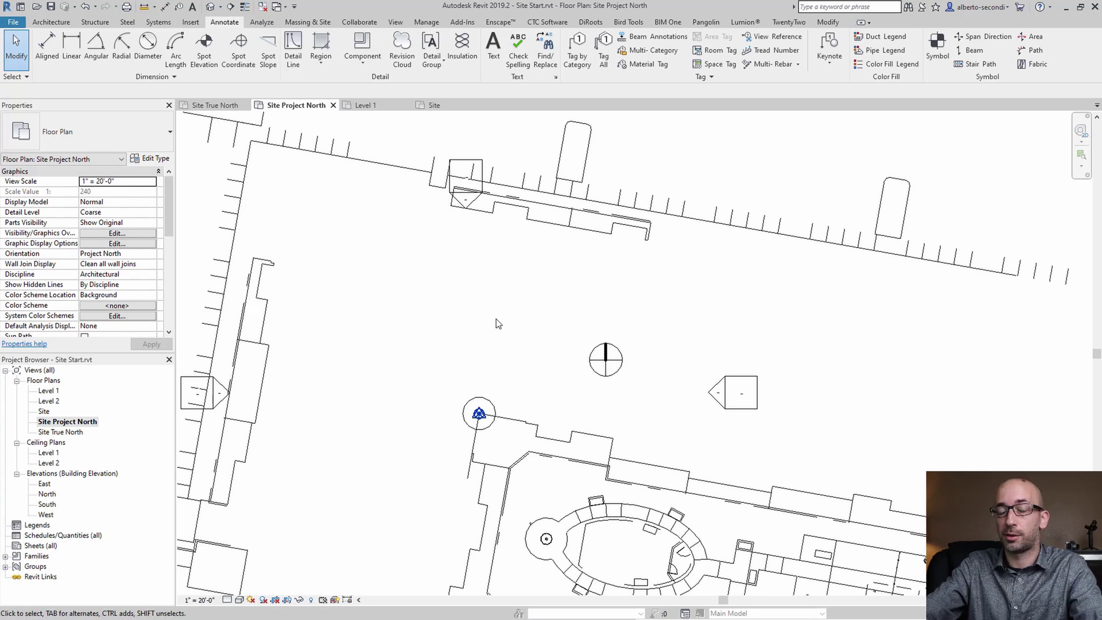
{"action": "scroll", "coordinate": [504, 425], "scroll_direction": "up", "scroll_amount": 2}
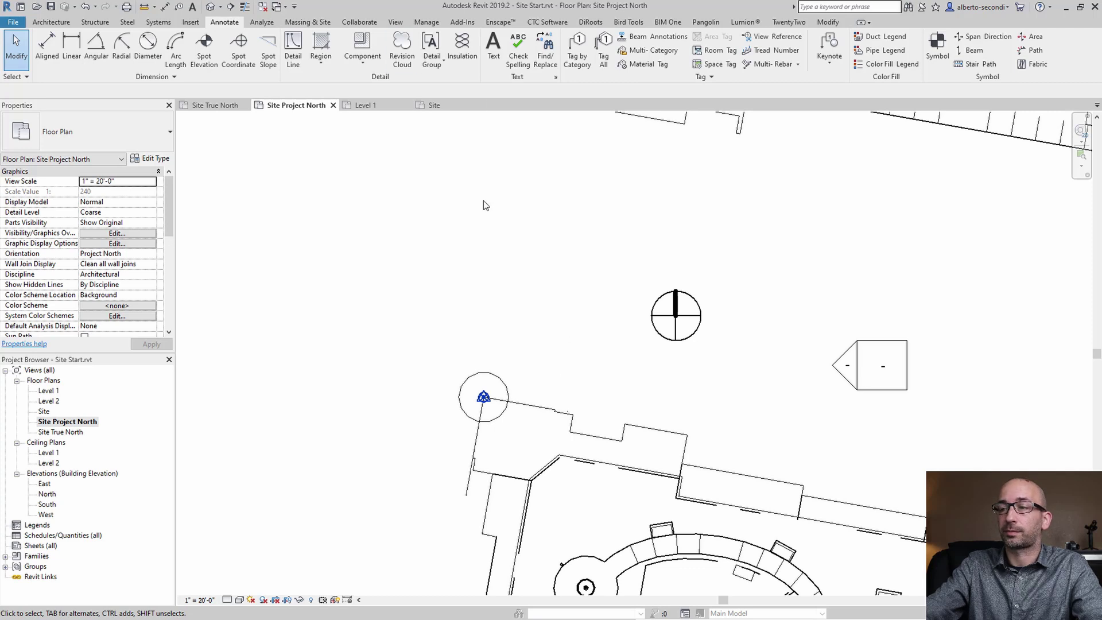
Rotate the linked Survey.dwg about the project base point, from the detail line's direction to vertical, squaring the building with project north
{"action": "left_click", "coordinate": [531, 397]}
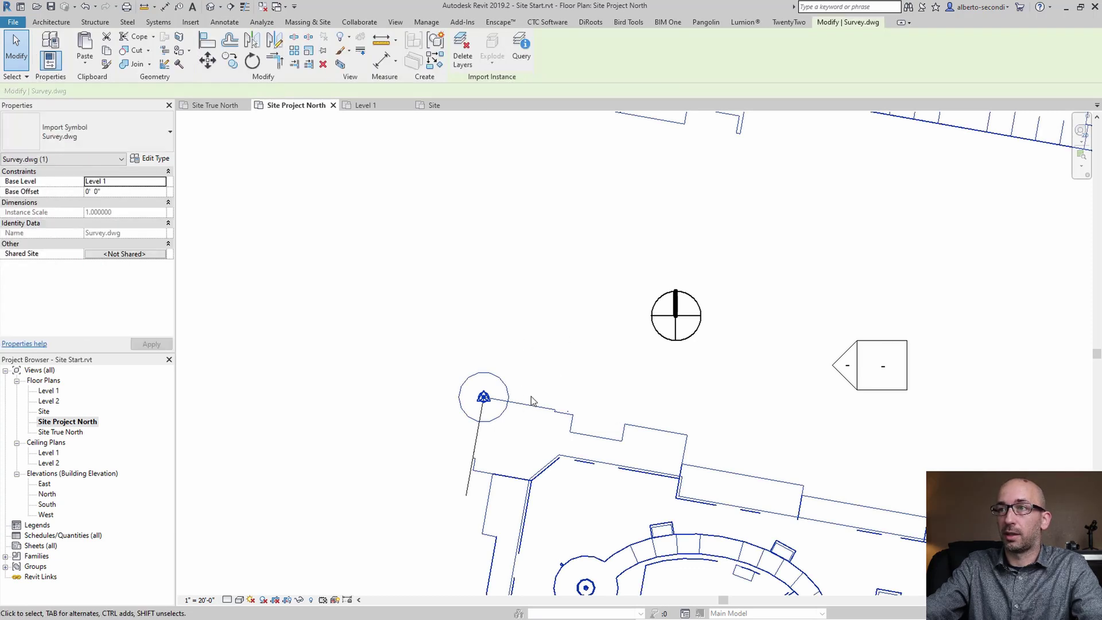
{"action": "left_click", "coordinate": [252, 61]}
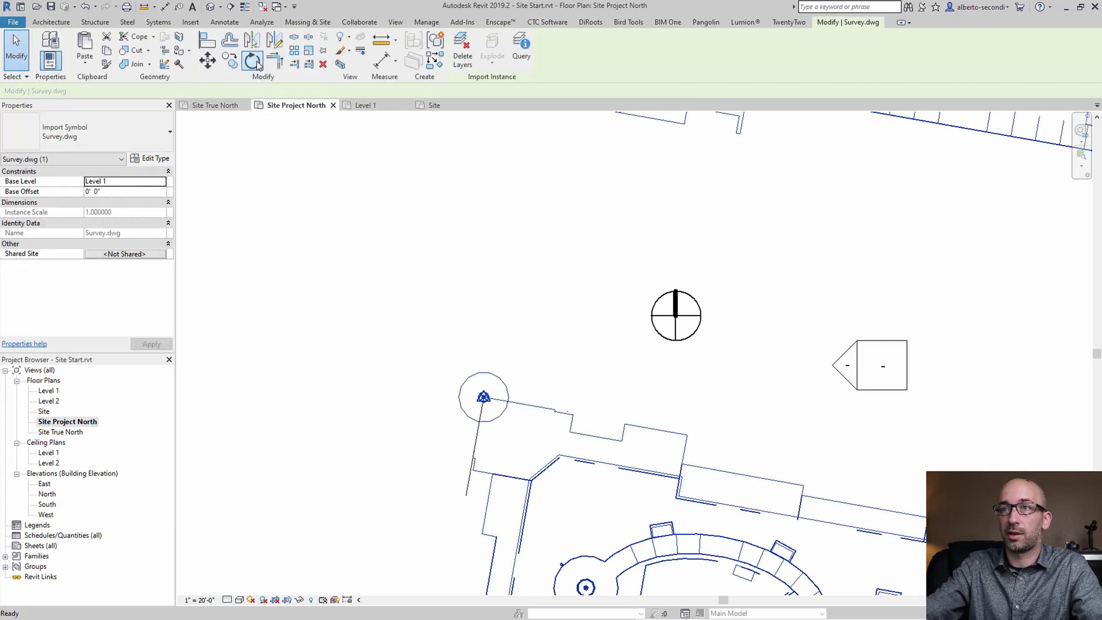
{"action": "scroll", "coordinate": [492, 427], "scroll_direction": "up", "scroll_amount": 3}
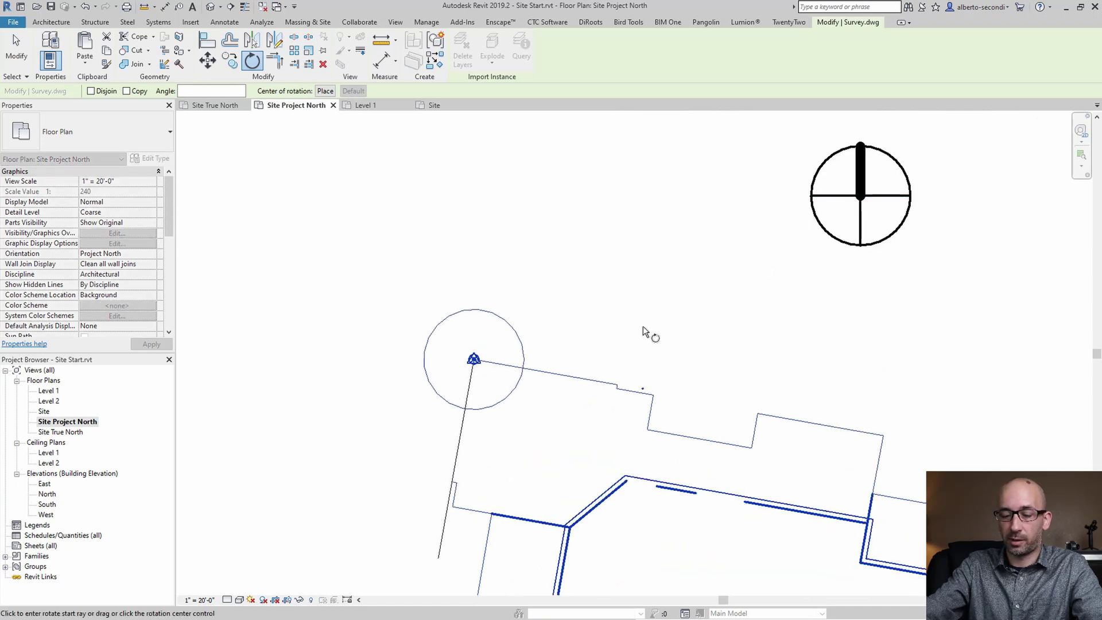
{"action": "key", "text": "space"}
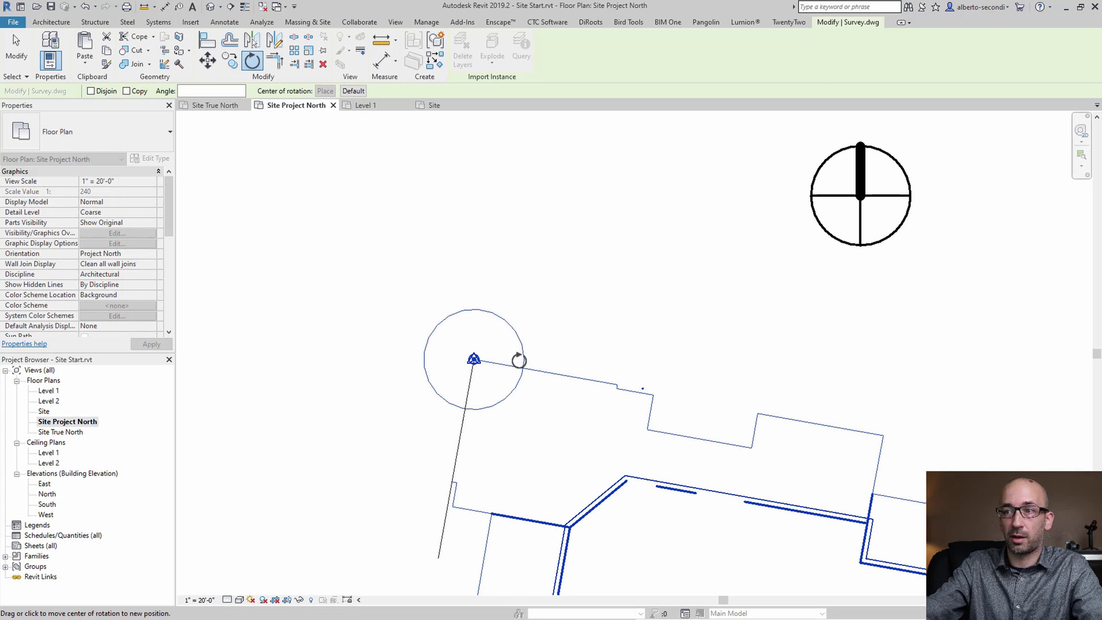
{"action": "left_click", "coordinate": [473, 361]}
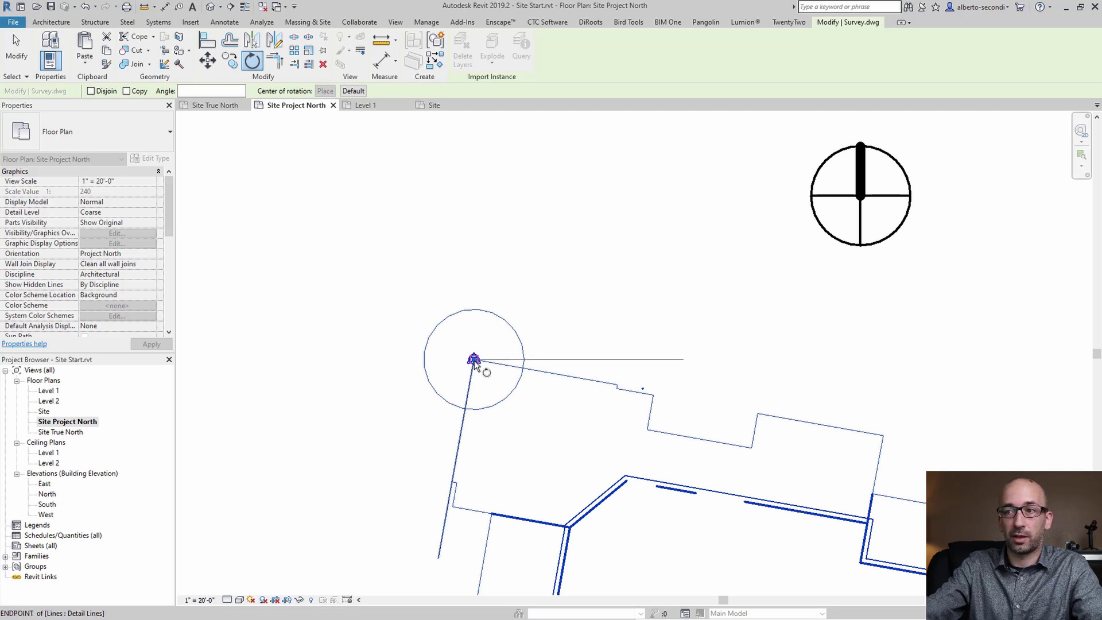
{"action": "left_click", "coordinate": [443, 533]}
{"action": "left_click", "coordinate": [473, 539]}
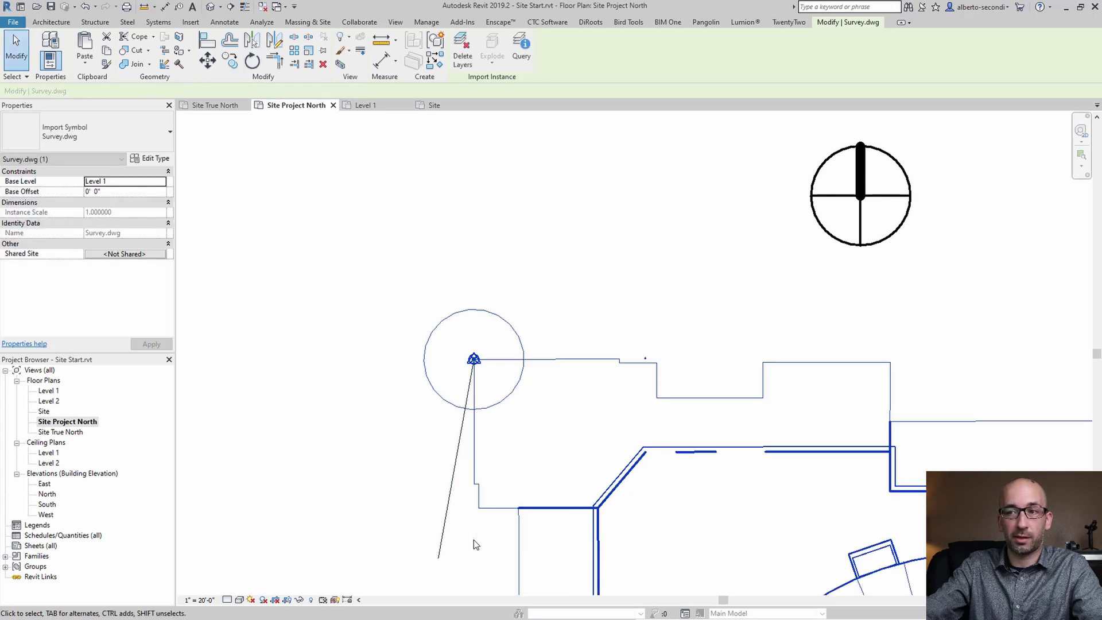
{"action": "scroll", "coordinate": [518, 436], "scroll_direction": "down", "scroll_amount": 4}
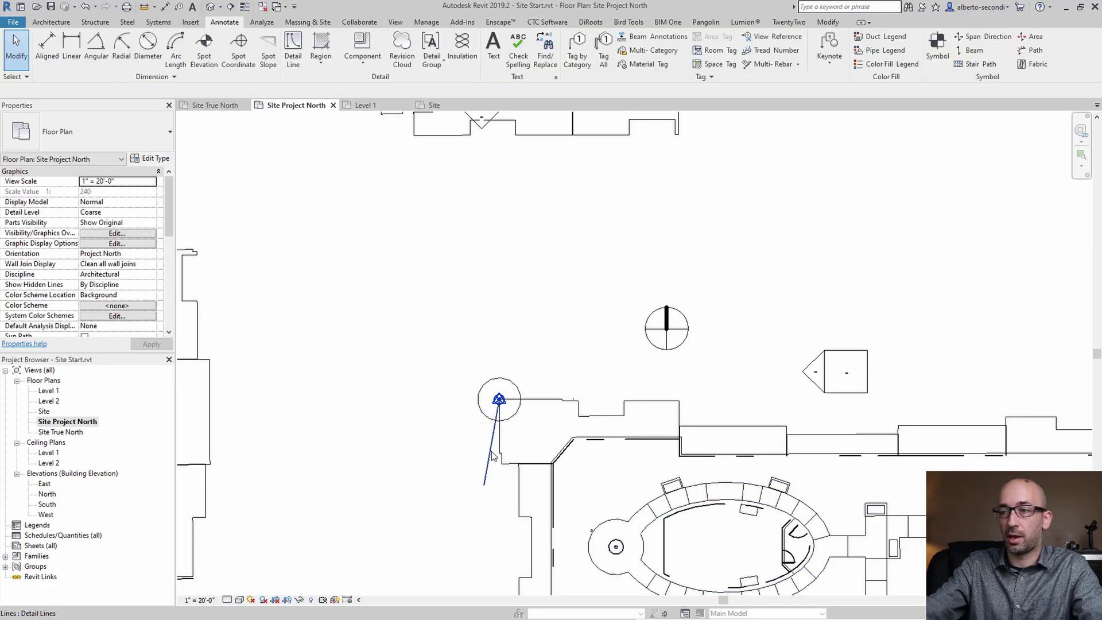
Copy the slanted detail line from Site Project North into the Site True North view, pasted aligned to the current view
{"action": "left_click", "coordinate": [494, 414]}
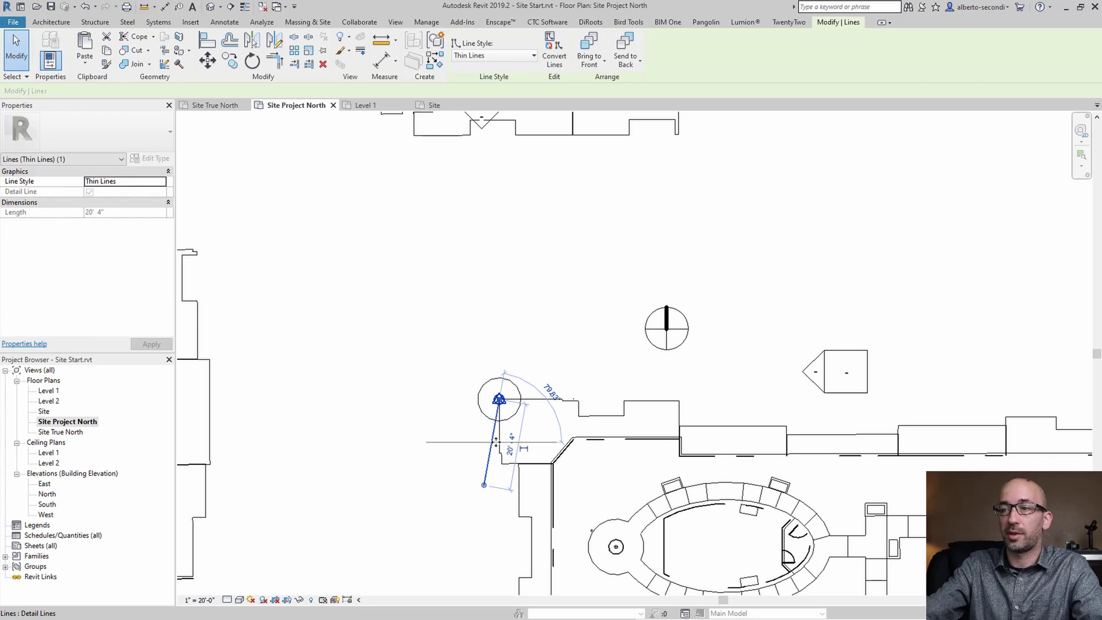
{"action": "double_click", "coordinate": [60, 431]}
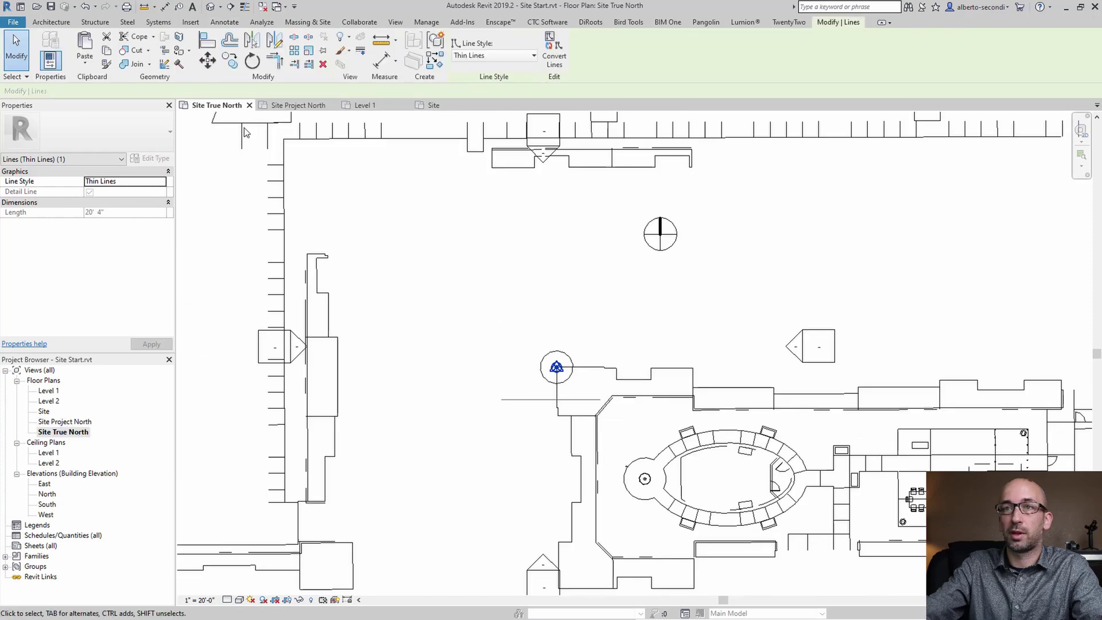
{"action": "left_click", "coordinate": [85, 60]}
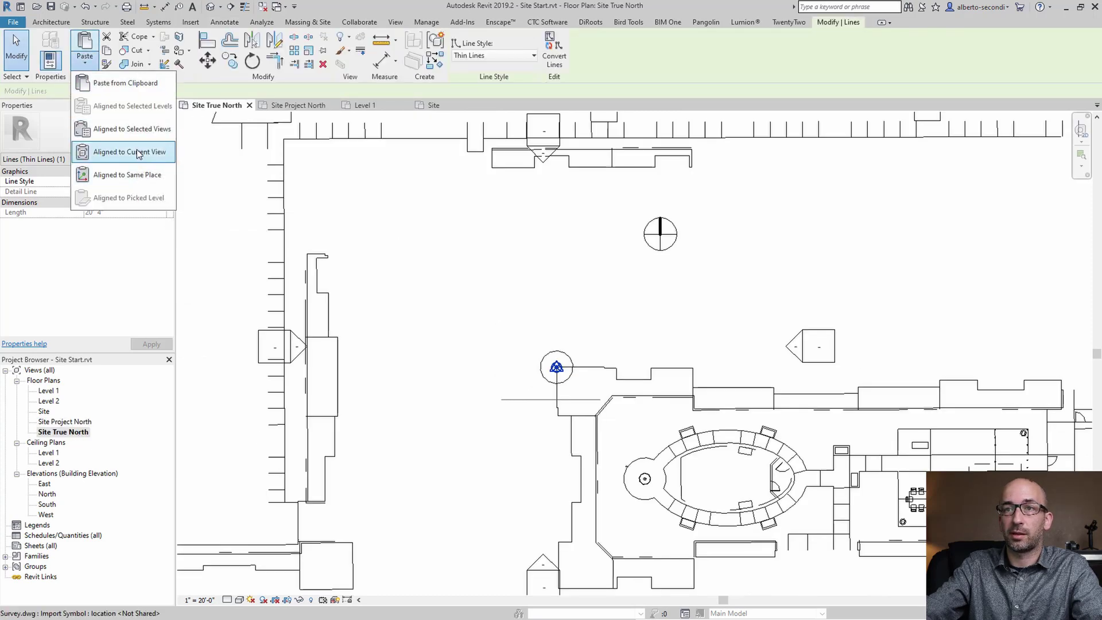
{"action": "left_click", "coordinate": [138, 152]}
{"action": "key", "text": "Escape"}
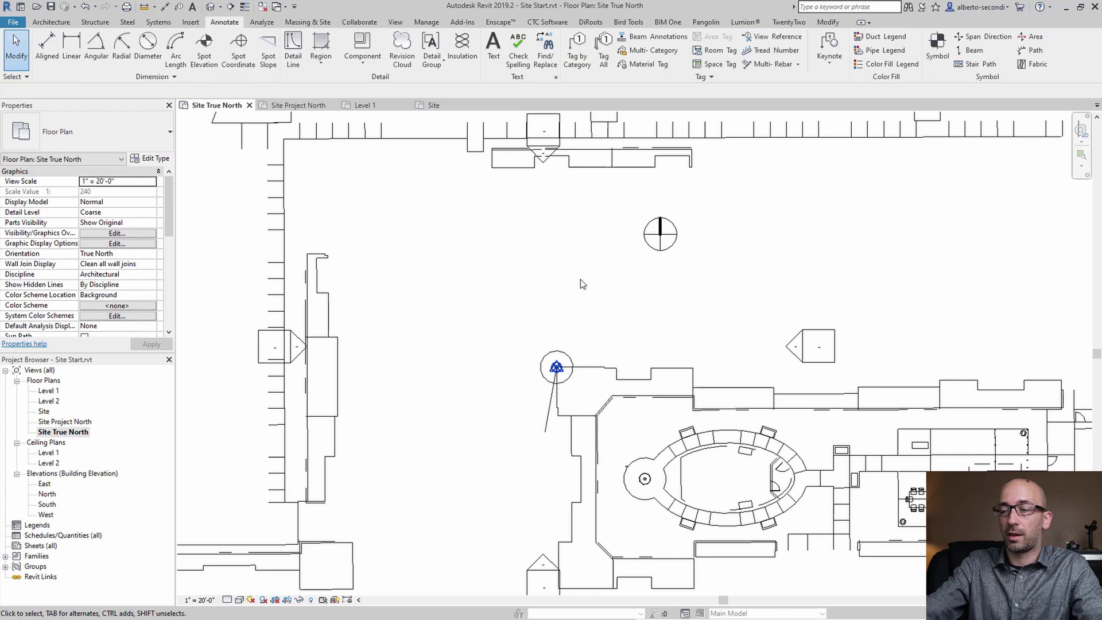
Rotate true north about 10.17° around the project base point, from the building's vertical edge to the slanted detail line
{"action": "scroll", "coordinate": [556, 401], "scroll_direction": "up", "scroll_amount": 4}
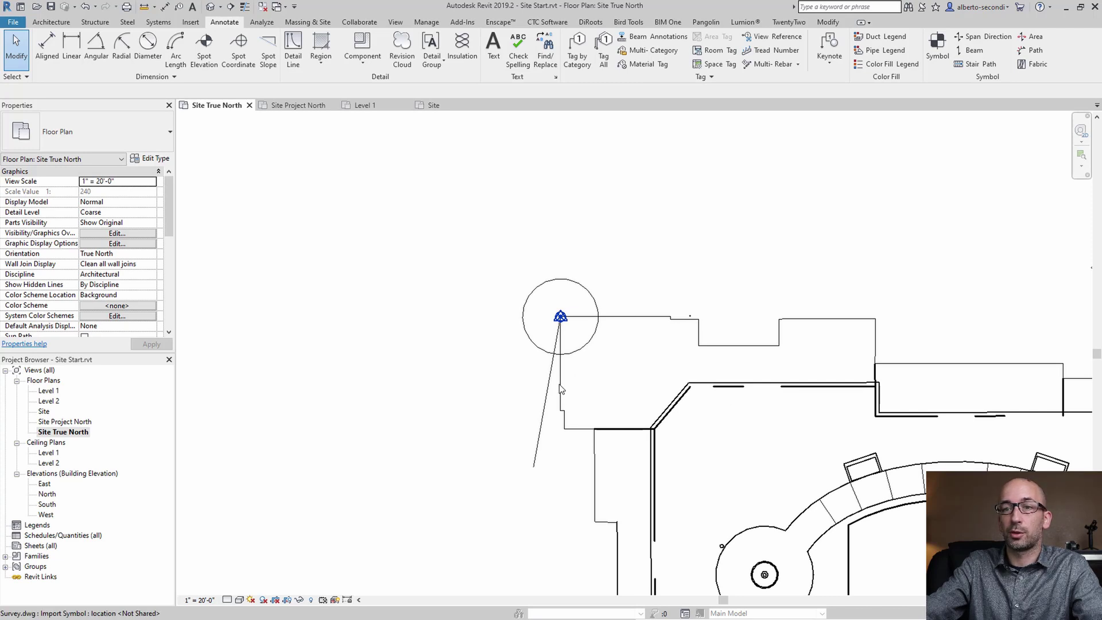
{"action": "left_click", "coordinate": [428, 23]}
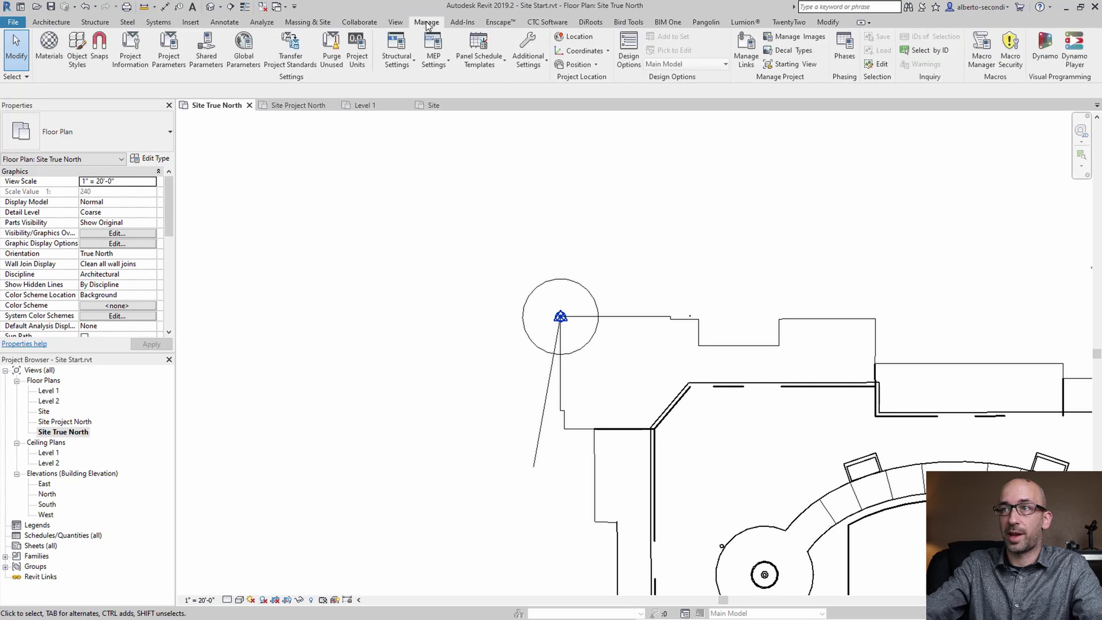
{"action": "left_click", "coordinate": [577, 64]}
{"action": "left_click", "coordinate": [601, 107]}
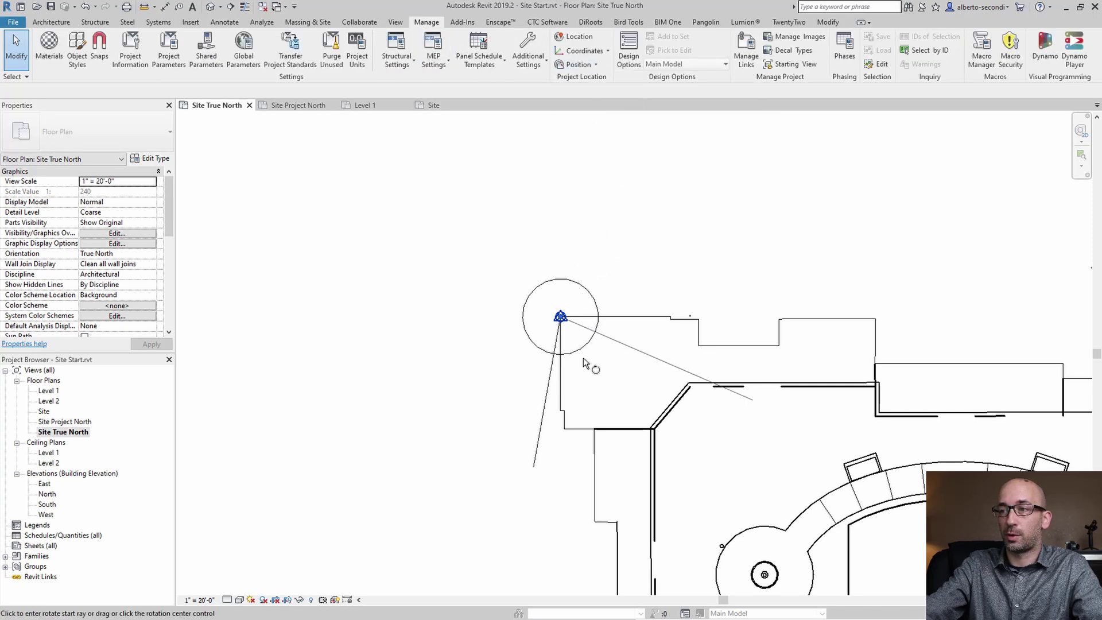
{"action": "scroll", "coordinate": [564, 394], "scroll_direction": "up", "scroll_amount": 3}
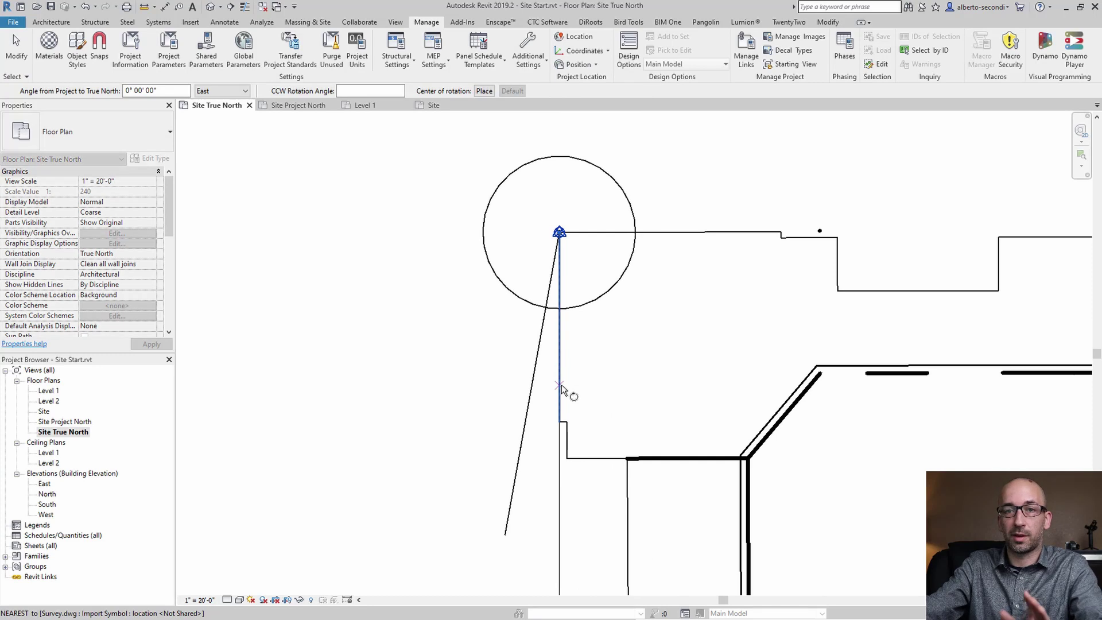
{"action": "left_click", "coordinate": [561, 385]}
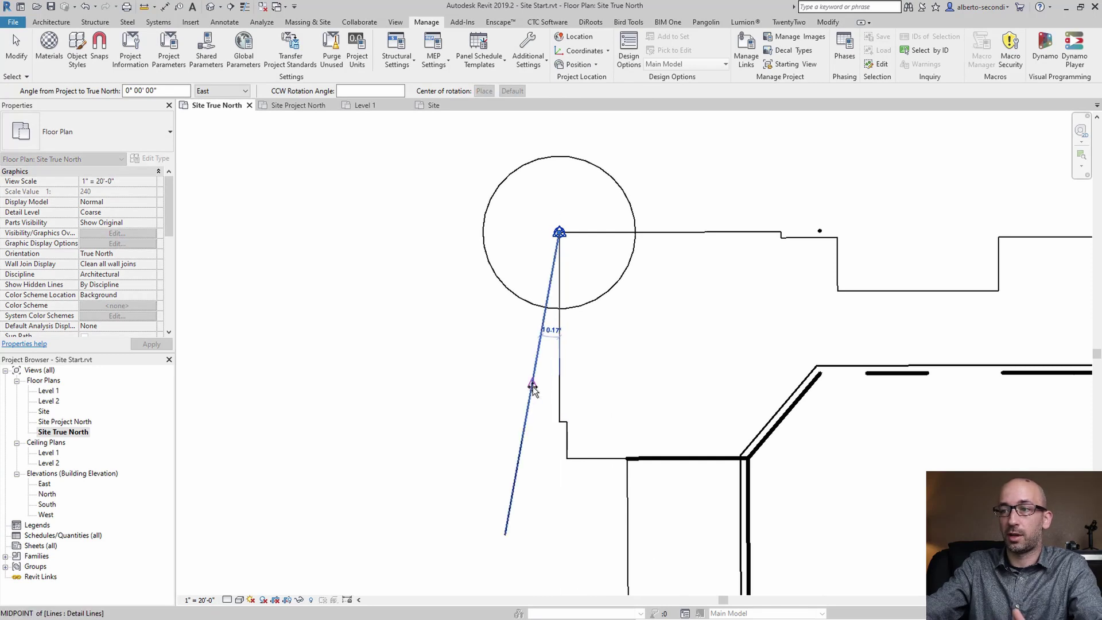
{"action": "left_click", "coordinate": [532, 384]}
{"action": "scroll", "coordinate": [446, 316], "scroll_direction": "down", "scroll_amount": 4}
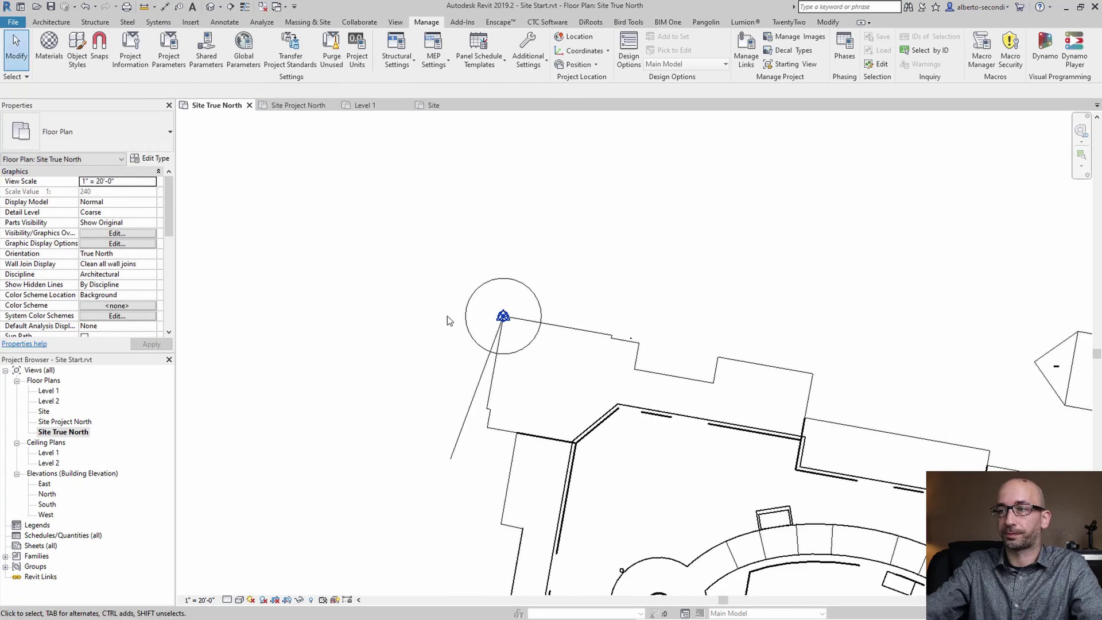
{"action": "scroll", "coordinate": [518, 359], "scroll_direction": "down", "scroll_amount": 2}
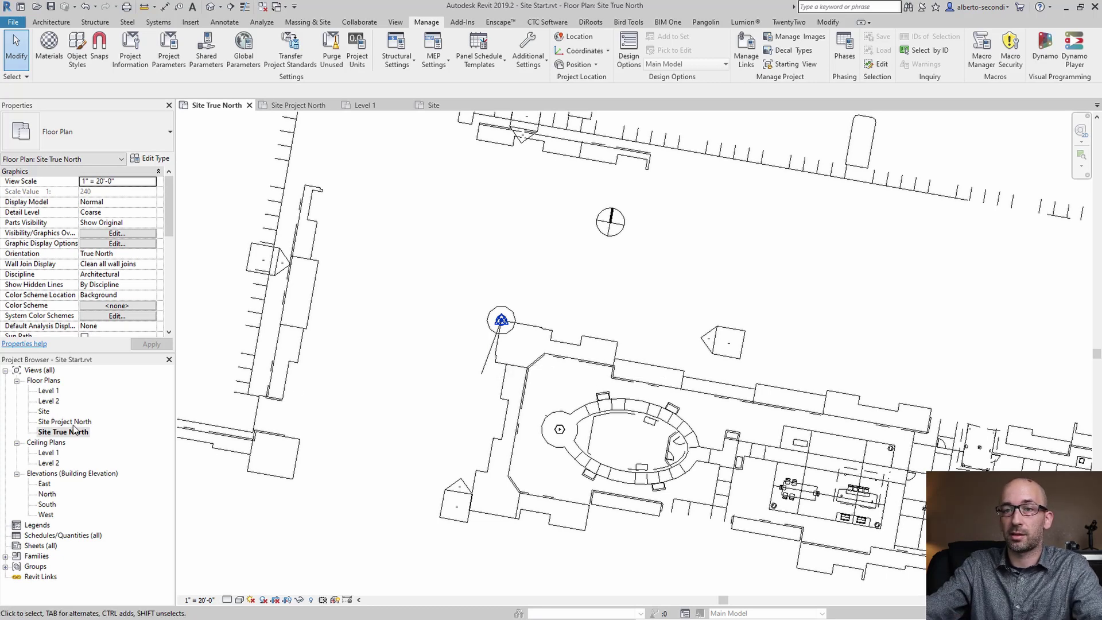
Compare the survey's orientation in the Site Project North view with that in the Site True North view
{"action": "double_click", "coordinate": [65, 421]}
{"action": "scroll", "coordinate": [514, 329], "scroll_direction": "down", "scroll_amount": 3}
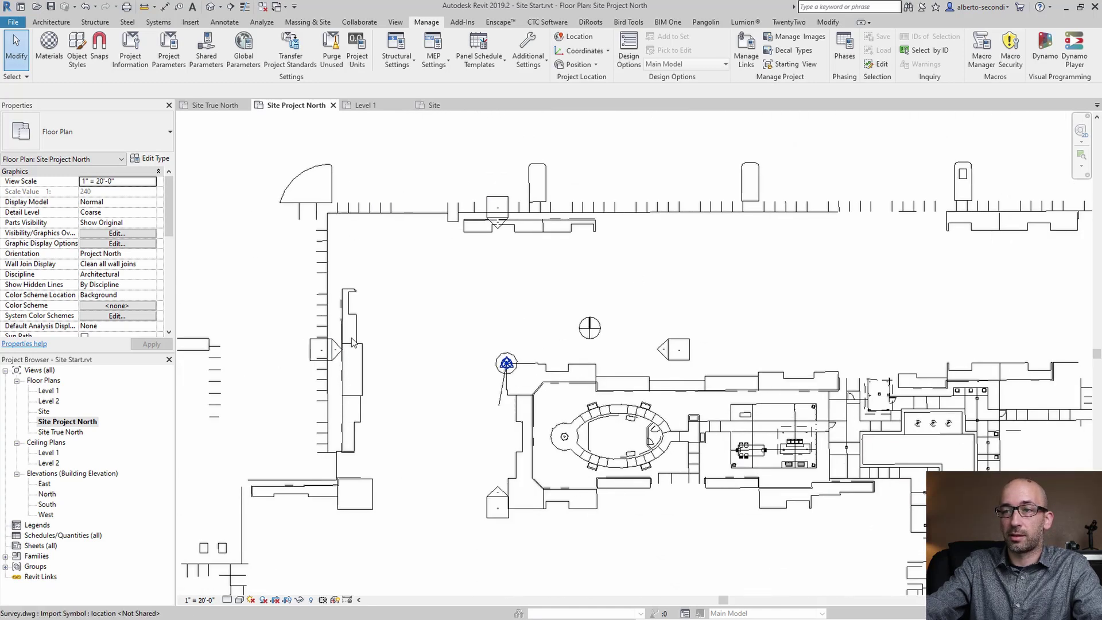
{"action": "double_click", "coordinate": [69, 436]}
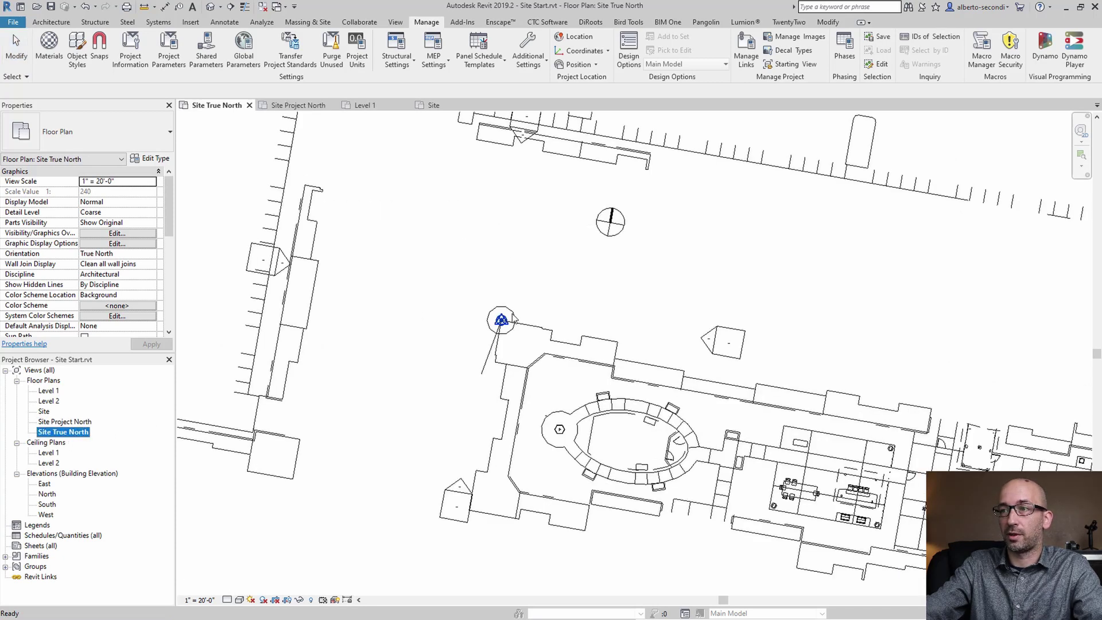
Rotate the North Arrow 2 annotation in the Site True North view so its needle points straight up
{"action": "scroll", "coordinate": [626, 204], "scroll_direction": "up", "scroll_amount": 2}
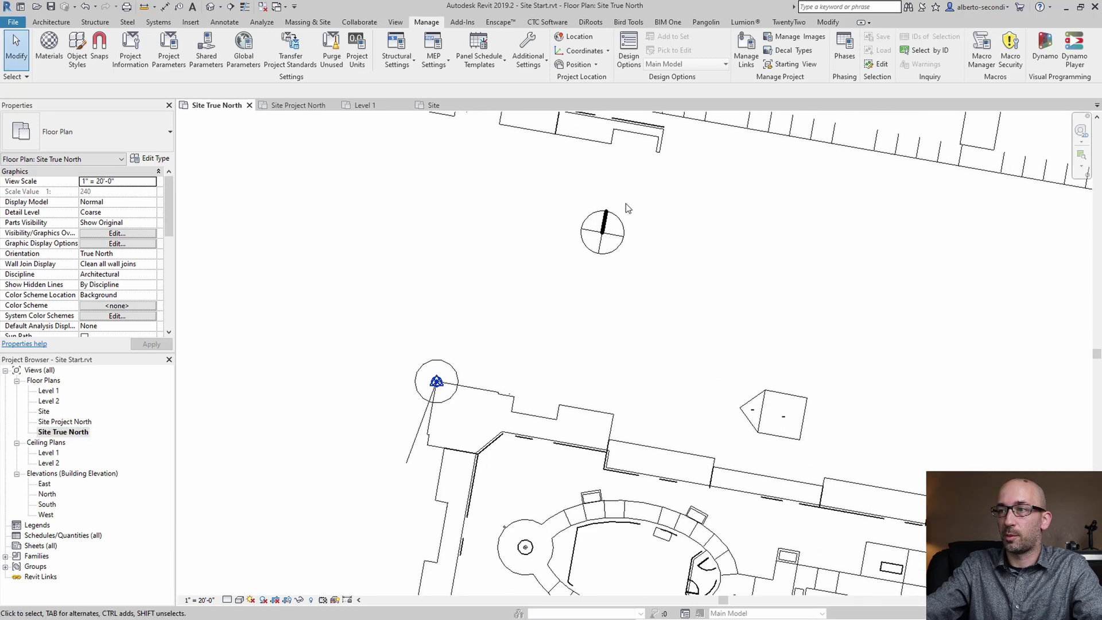
{"action": "scroll", "coordinate": [625, 207], "scroll_direction": "up", "scroll_amount": 1}
{"action": "left_click", "coordinate": [621, 229]}
{"action": "scroll", "coordinate": [614, 230], "scroll_direction": "up", "scroll_amount": 1}
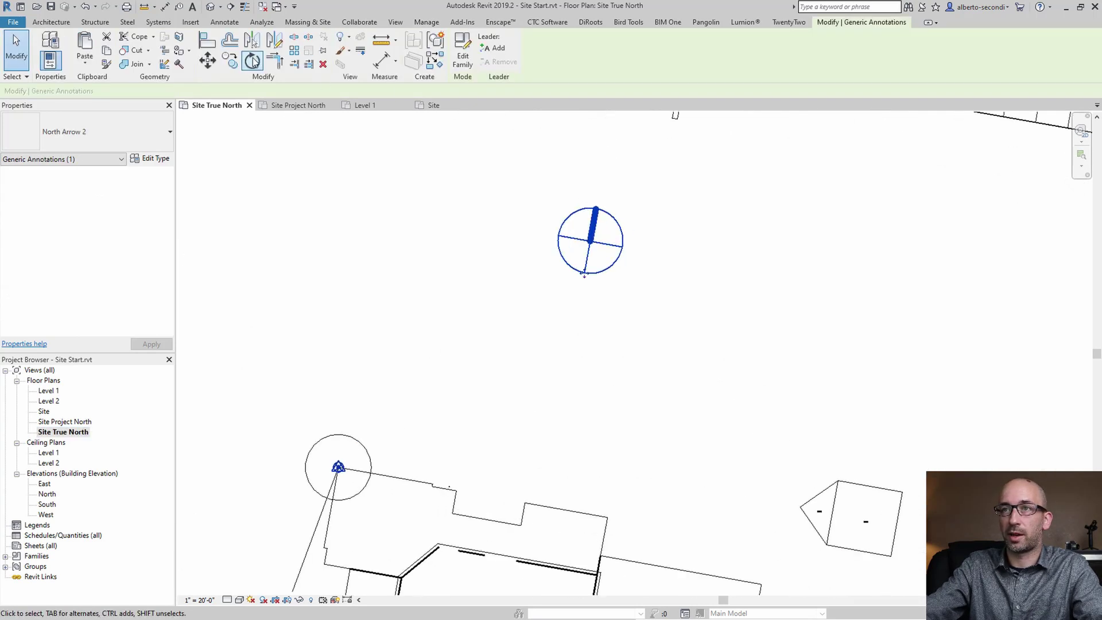
{"action": "left_click", "coordinate": [252, 60]}
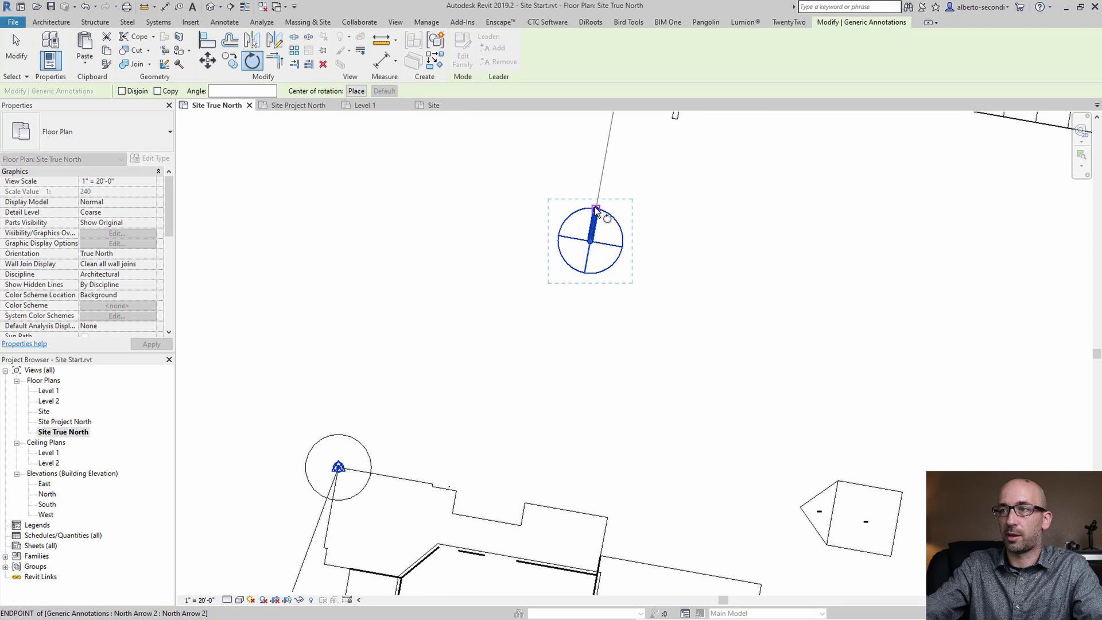
{"action": "left_click", "coordinate": [595, 210]}
{"action": "left_click", "coordinate": [590, 161]}
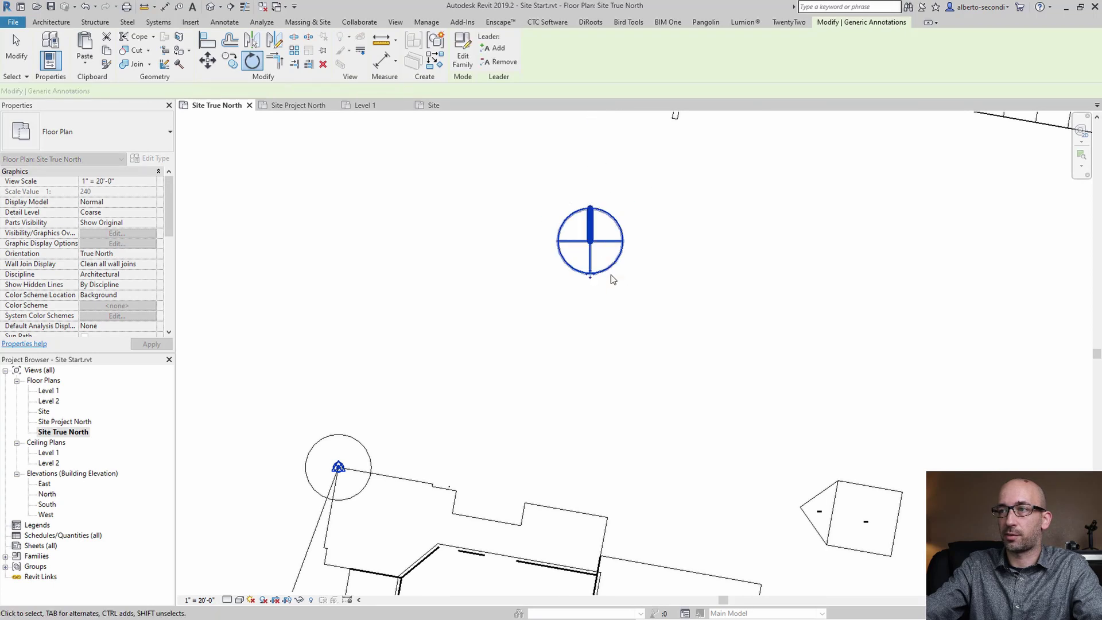
{"action": "left_click", "coordinate": [626, 310]}
{"action": "scroll", "coordinate": [610, 248], "scroll_direction": "down", "scroll_amount": 1}
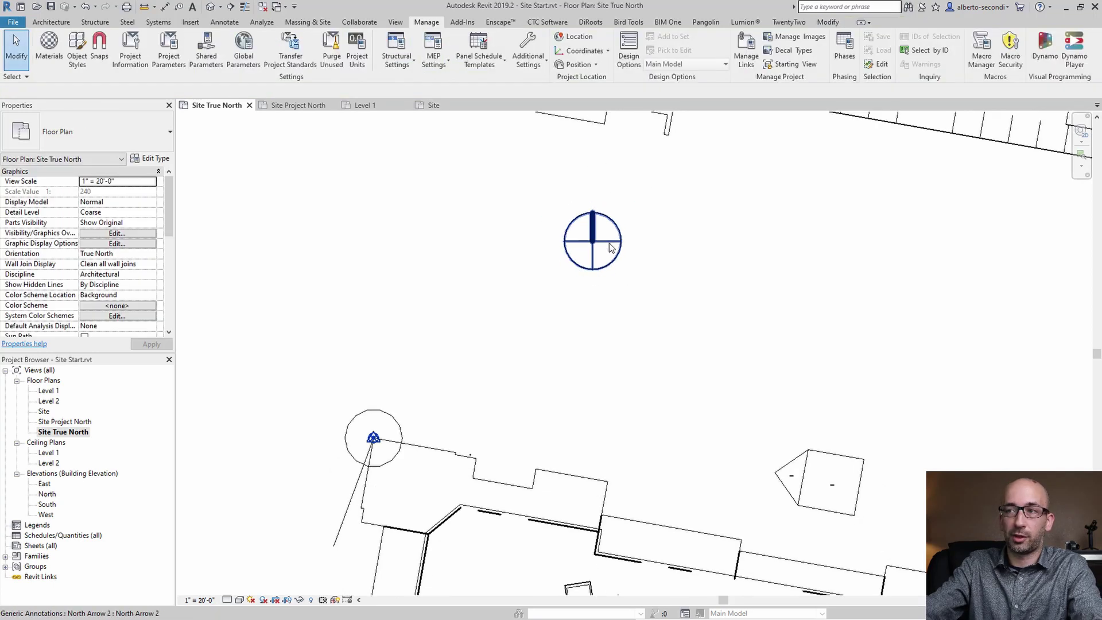
{"action": "left_click", "coordinate": [611, 248]}
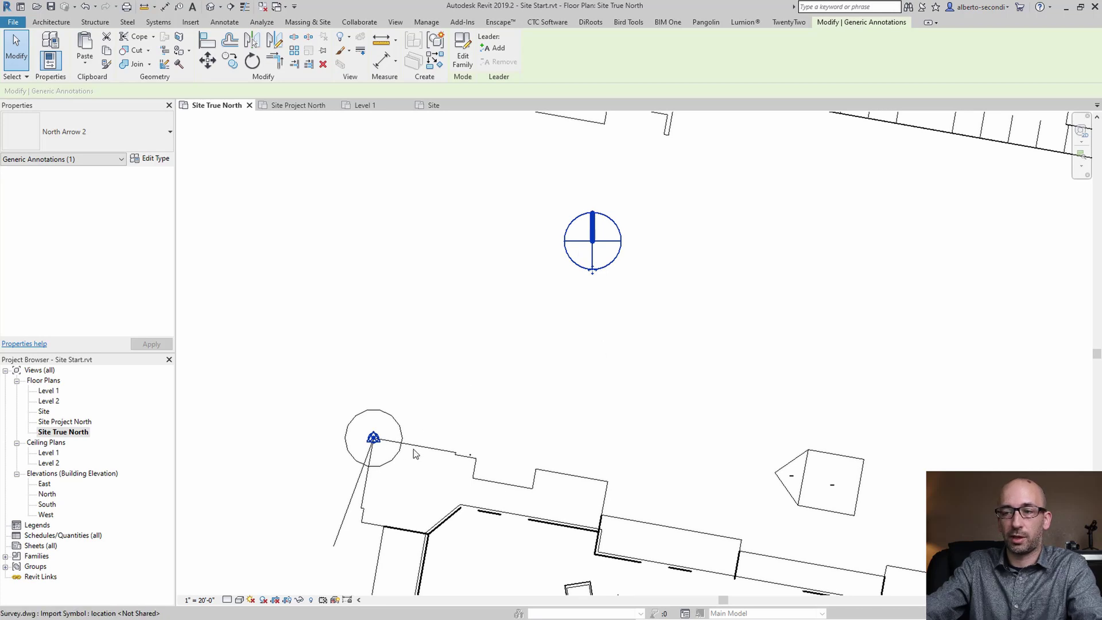
{"action": "left_click", "coordinate": [455, 388]}
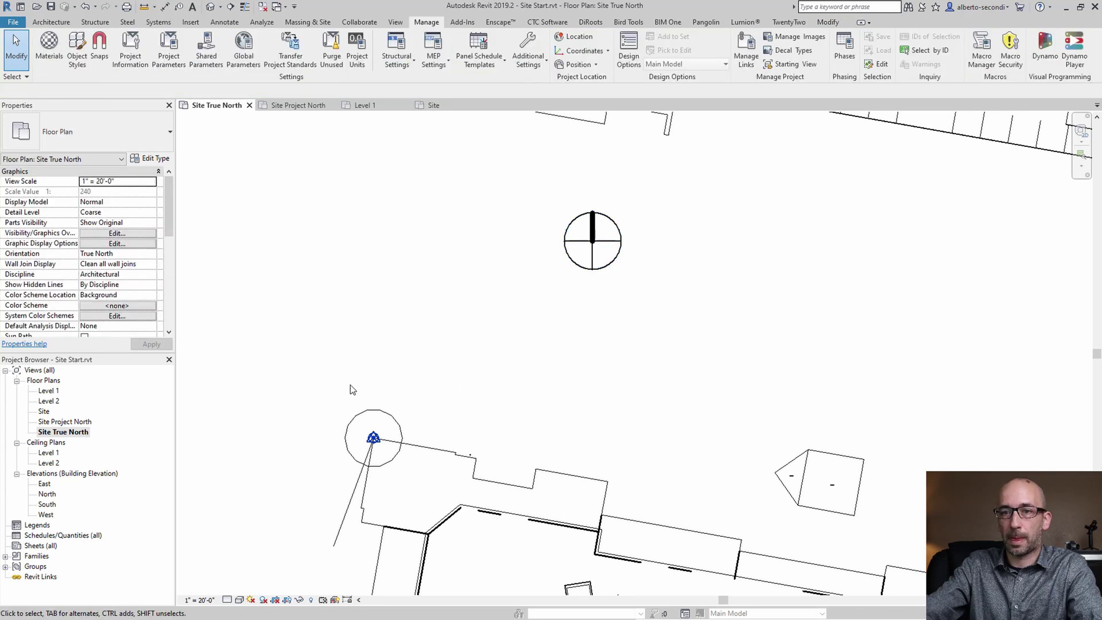
Open the Site Project North view and select the project base point at the building corner to check its coordinates
{"action": "double_click", "coordinate": [79, 424]}
{"action": "scroll", "coordinate": [512, 376], "scroll_direction": "up", "scroll_amount": 5}
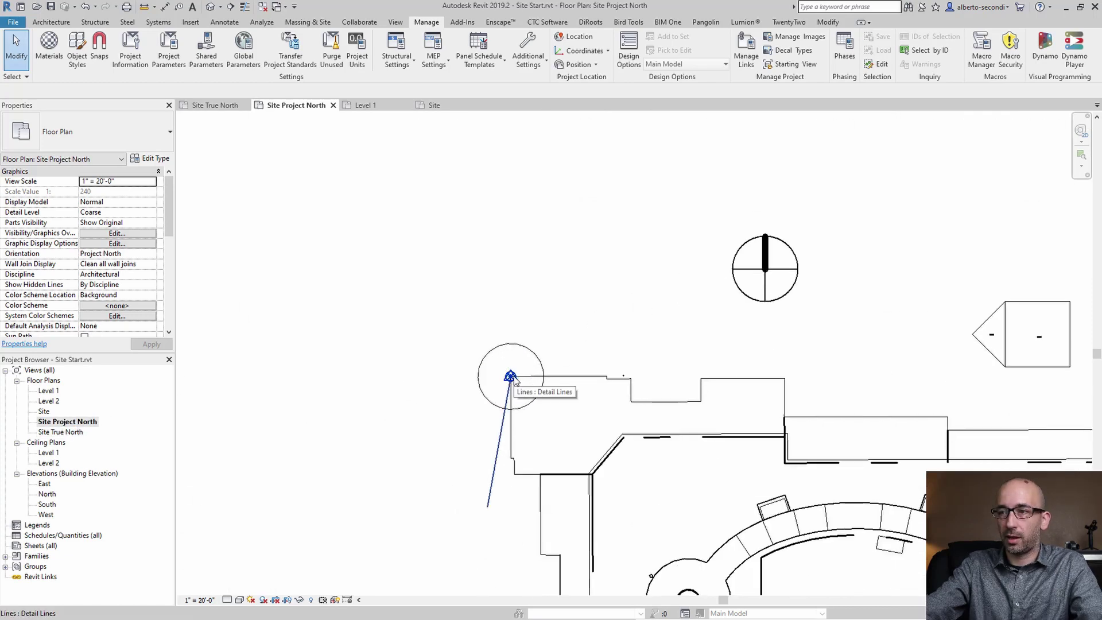
{"action": "key", "text": "Tab"}
{"action": "left_click", "coordinate": [511, 377]}
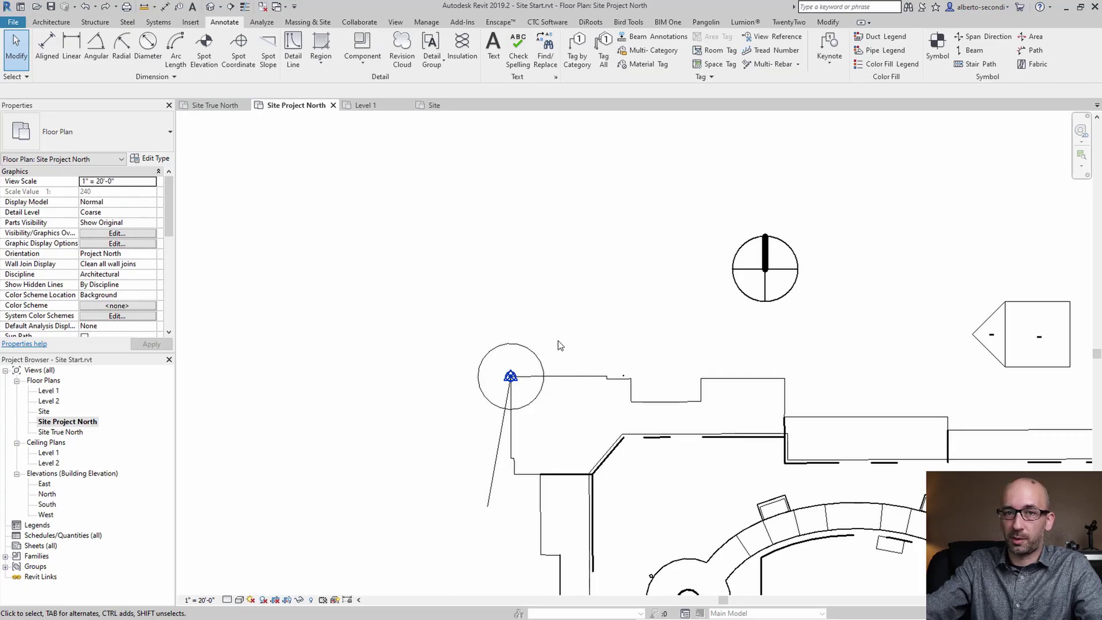
Place a spot coordinate with a leader on the project base point in the Site Project North view
{"action": "left_click", "coordinate": [247, 57]}
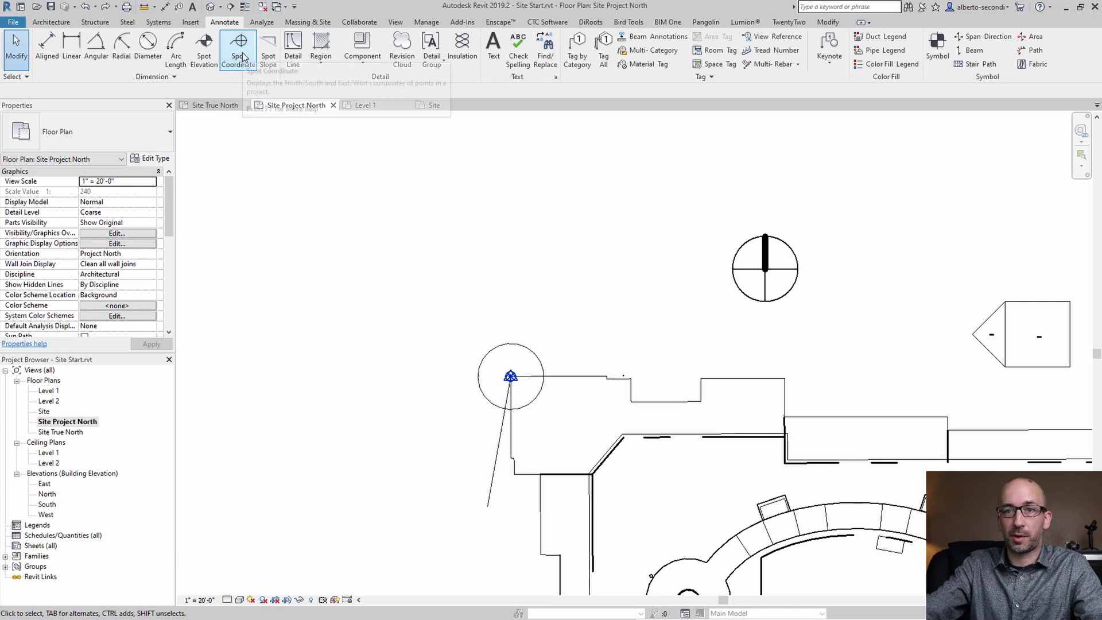
{"action": "left_click", "coordinate": [509, 376]}
{"action": "left_click", "coordinate": [556, 332]}
{"action": "left_click", "coordinate": [615, 332]}
{"action": "key", "text": "Escape"}
{"action": "key", "text": "Escape"}
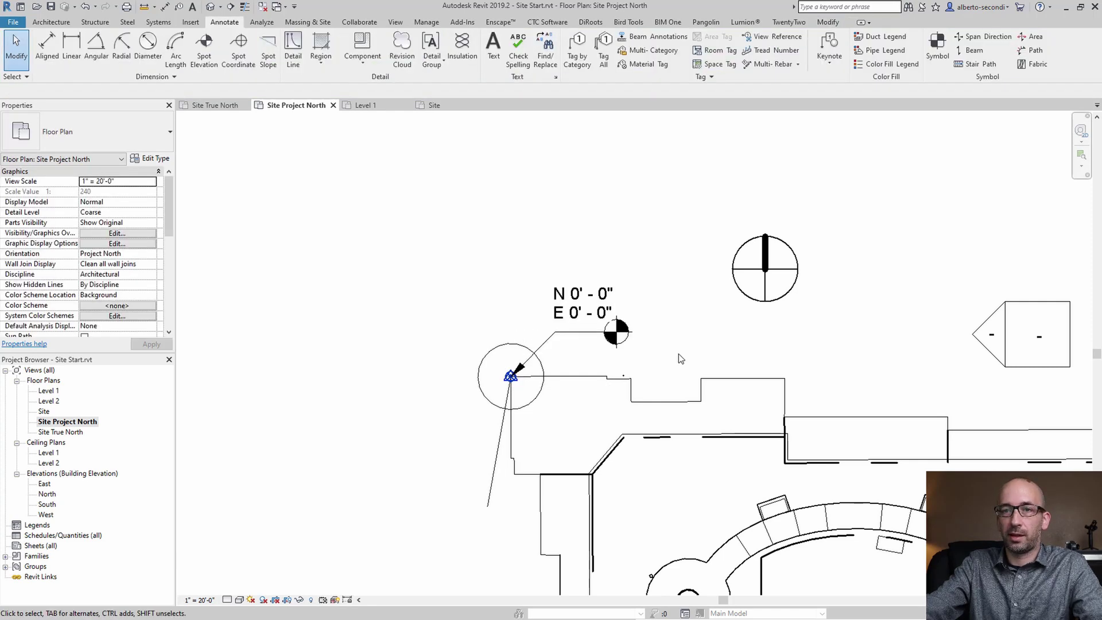
Acquire the shared coordinates from the linked Survey.dwg
{"action": "left_click", "coordinate": [426, 22]}
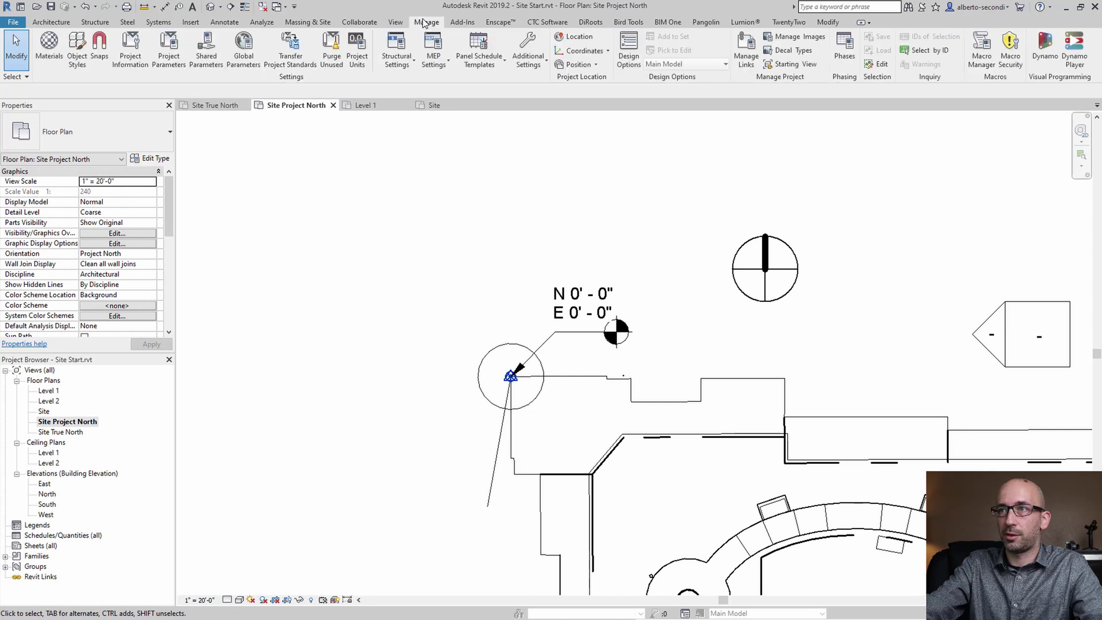
{"action": "left_click", "coordinate": [571, 52]}
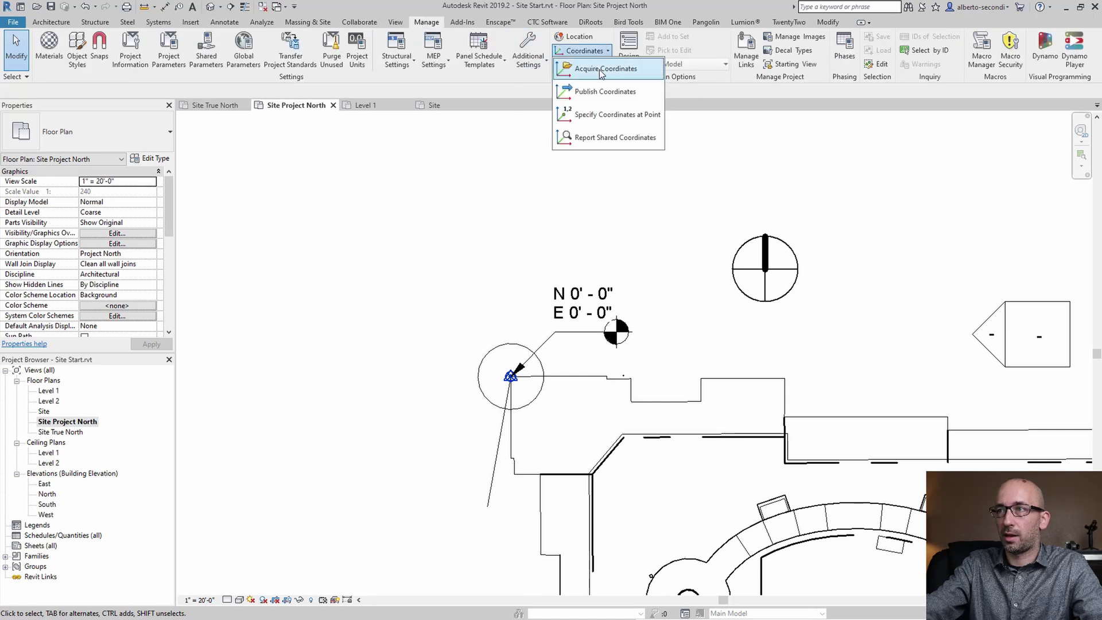
{"action": "left_click", "coordinate": [582, 69]}
{"action": "left_click", "coordinate": [581, 377]}
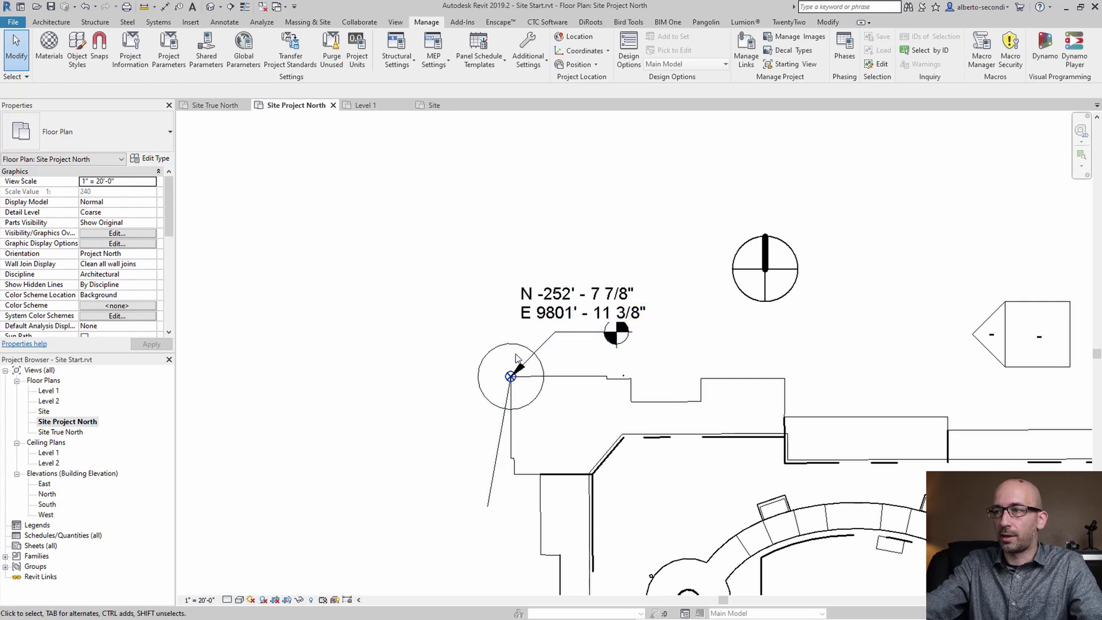
Select the linked Survey.dwg in the Site Project North view and check its instance properties and shared site
{"action": "scroll", "coordinate": [520, 344], "scroll_direction": "down", "scroll_amount": 3}
{"action": "scroll", "coordinate": [515, 357], "scroll_direction": "down", "scroll_amount": 2}
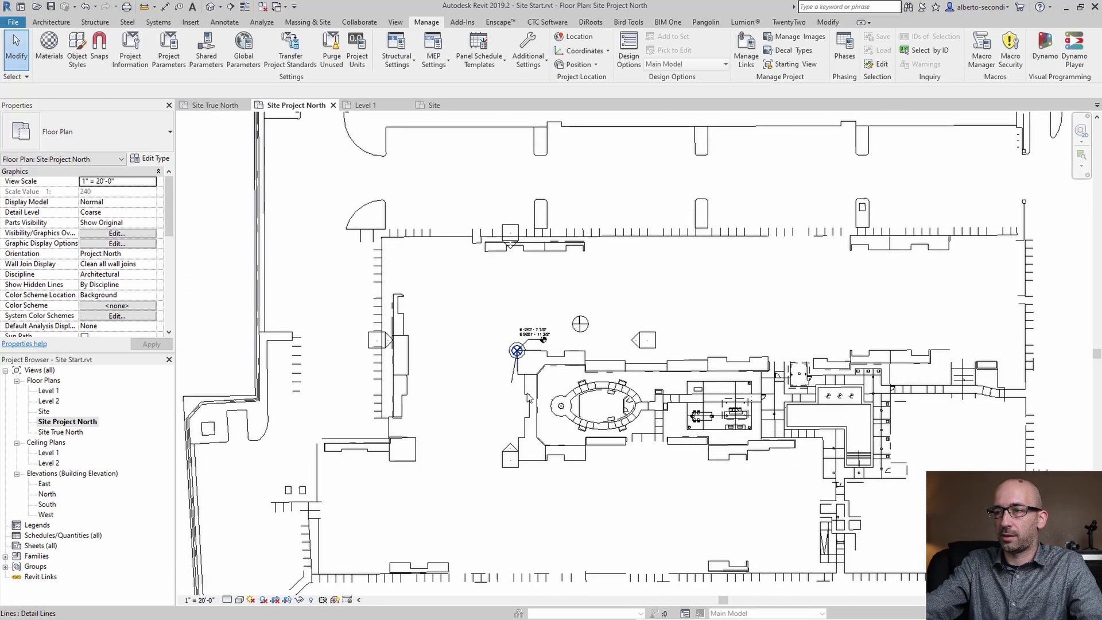
{"action": "left_click", "coordinate": [538, 371]}
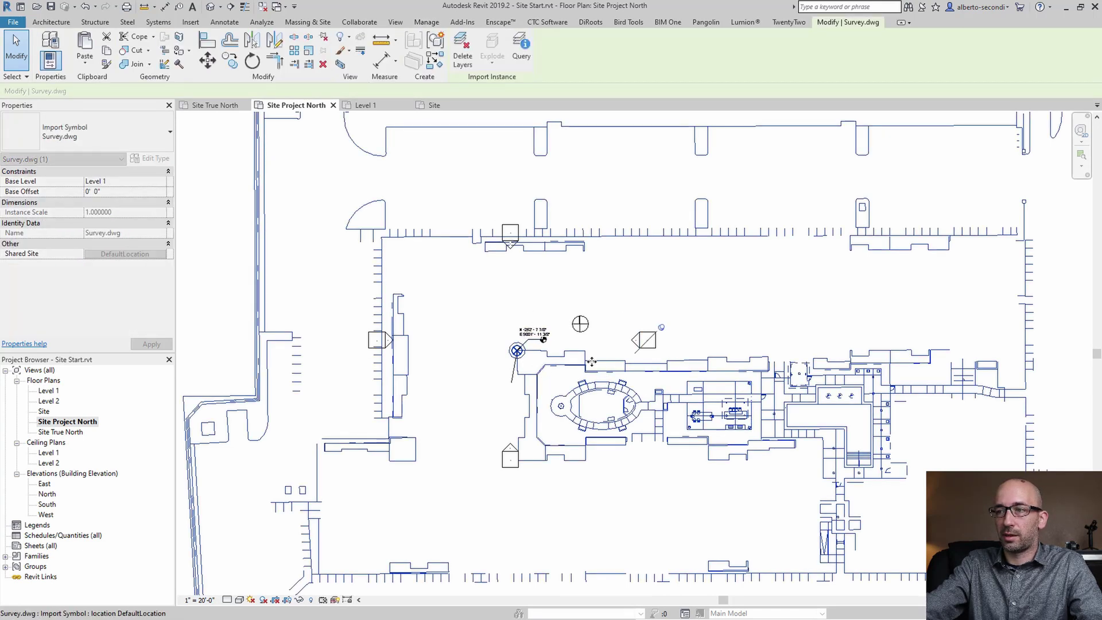
{"action": "left_click", "coordinate": [525, 336], "text": "ctrl"}
{"action": "left_click", "coordinate": [606, 373]}
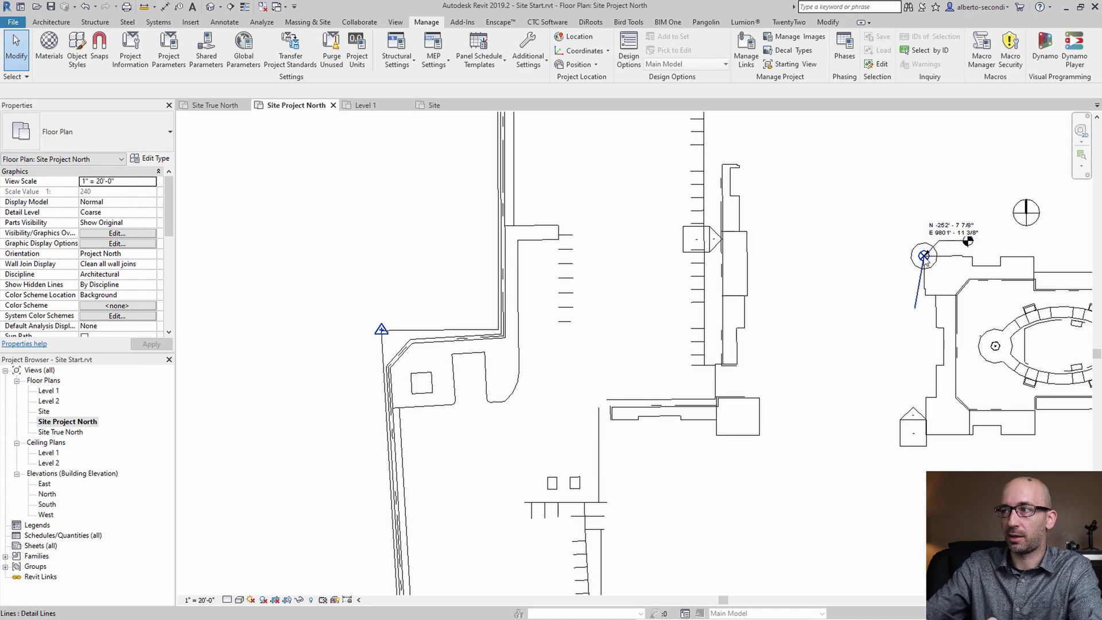
Select the project base point and examine its N/S, E/W and elevation values and its angle to true north
{"action": "scroll", "coordinate": [925, 257], "scroll_direction": "up", "scroll_amount": 3}
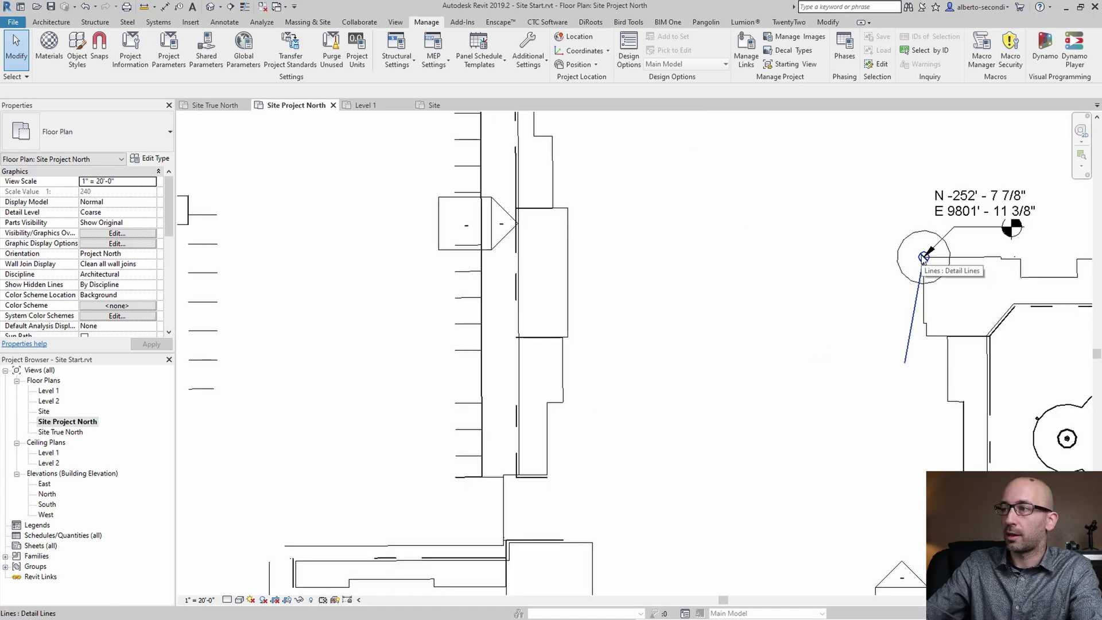
{"action": "left_click", "coordinate": [924, 256]}
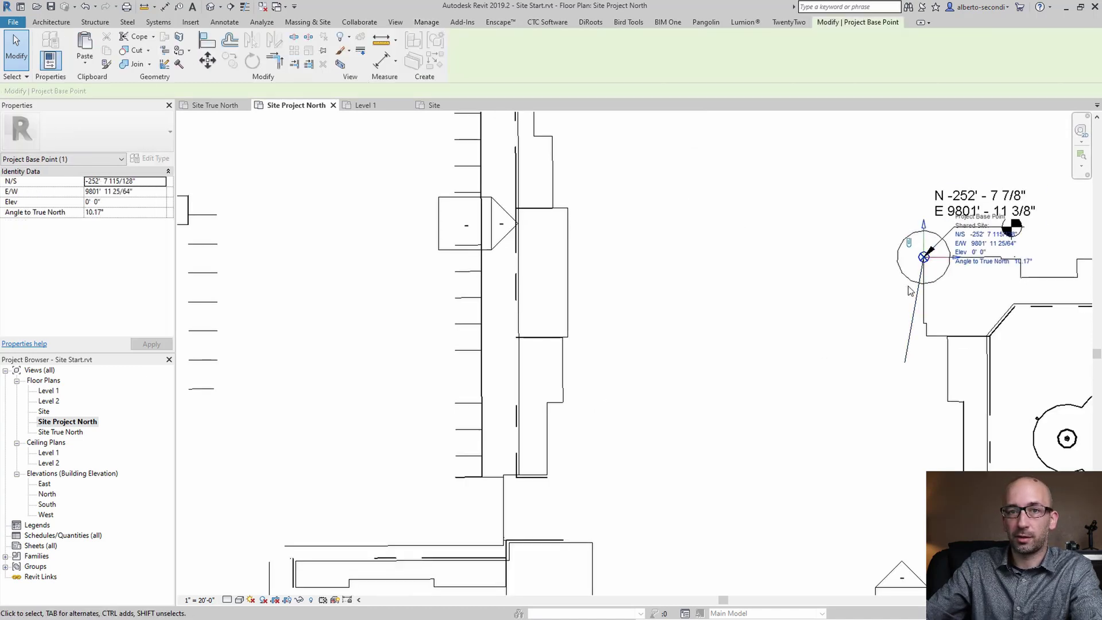
{"action": "middle_click_drag", "start_coordinate": [962, 284], "coordinate": [779, 302]}
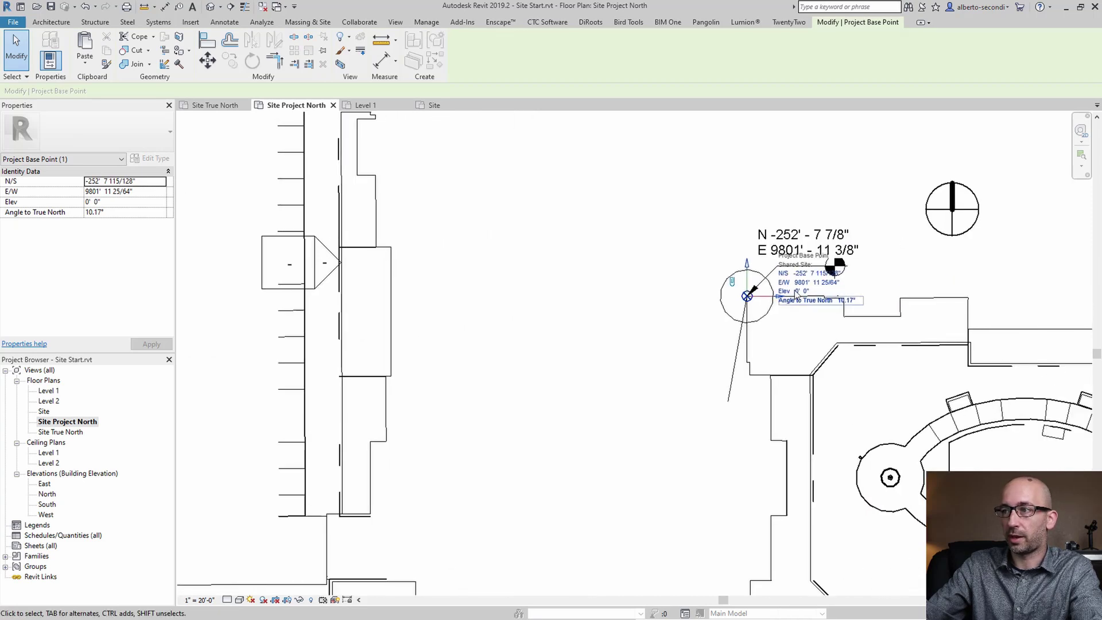
{"action": "scroll", "coordinate": [778, 302], "scroll_direction": "up", "scroll_amount": 2}
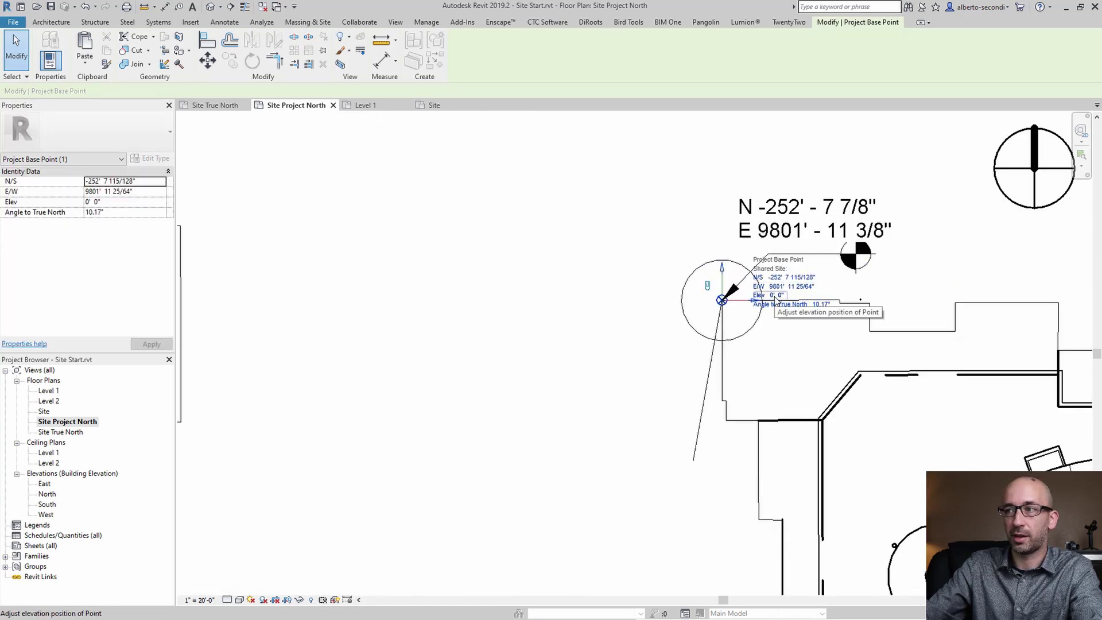